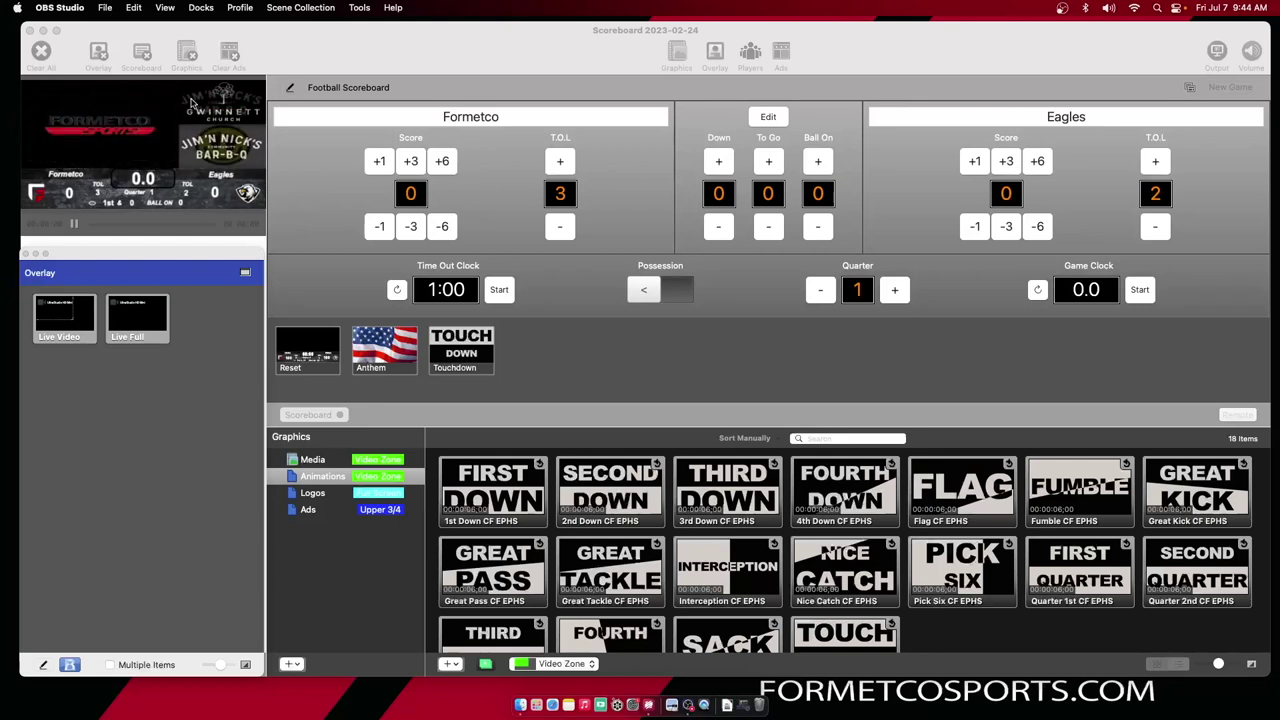
Step: Switch to the ProPresenter-Scoreboard window and change the sport to Basketball
{"action": "left_click", "coordinate": [235, 30]}
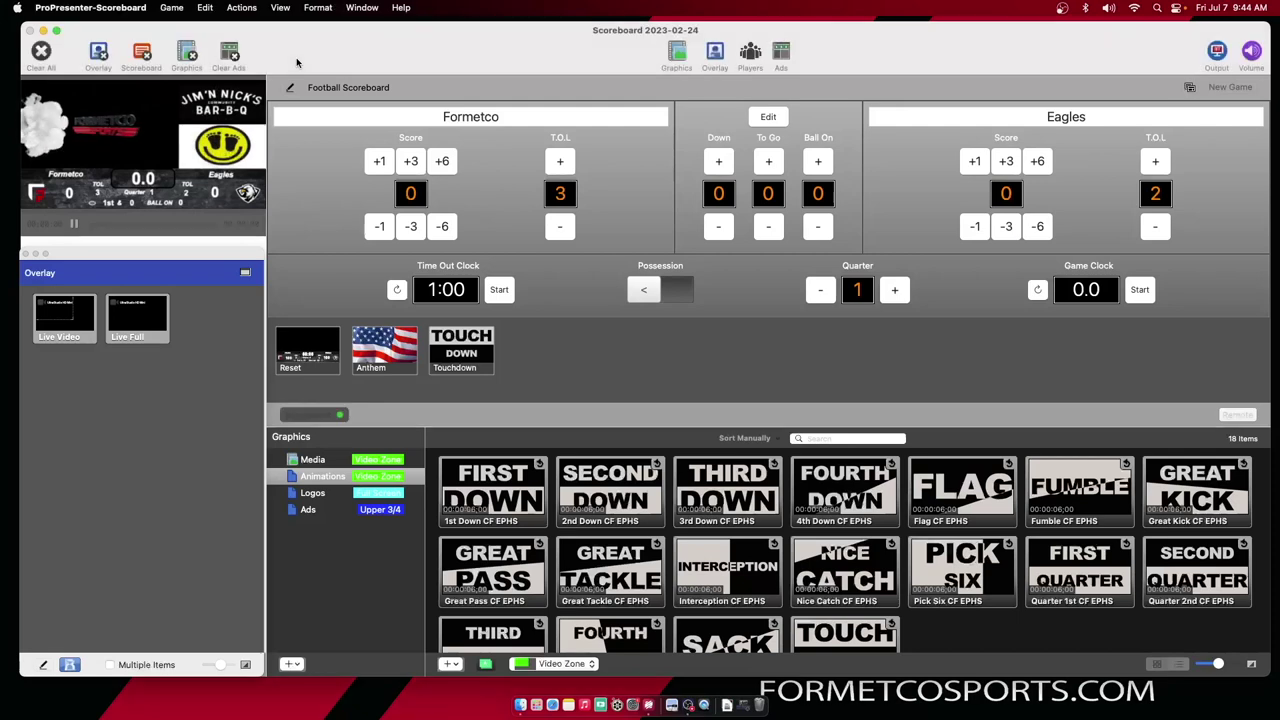
{"action": "left_click", "coordinate": [241, 8]}
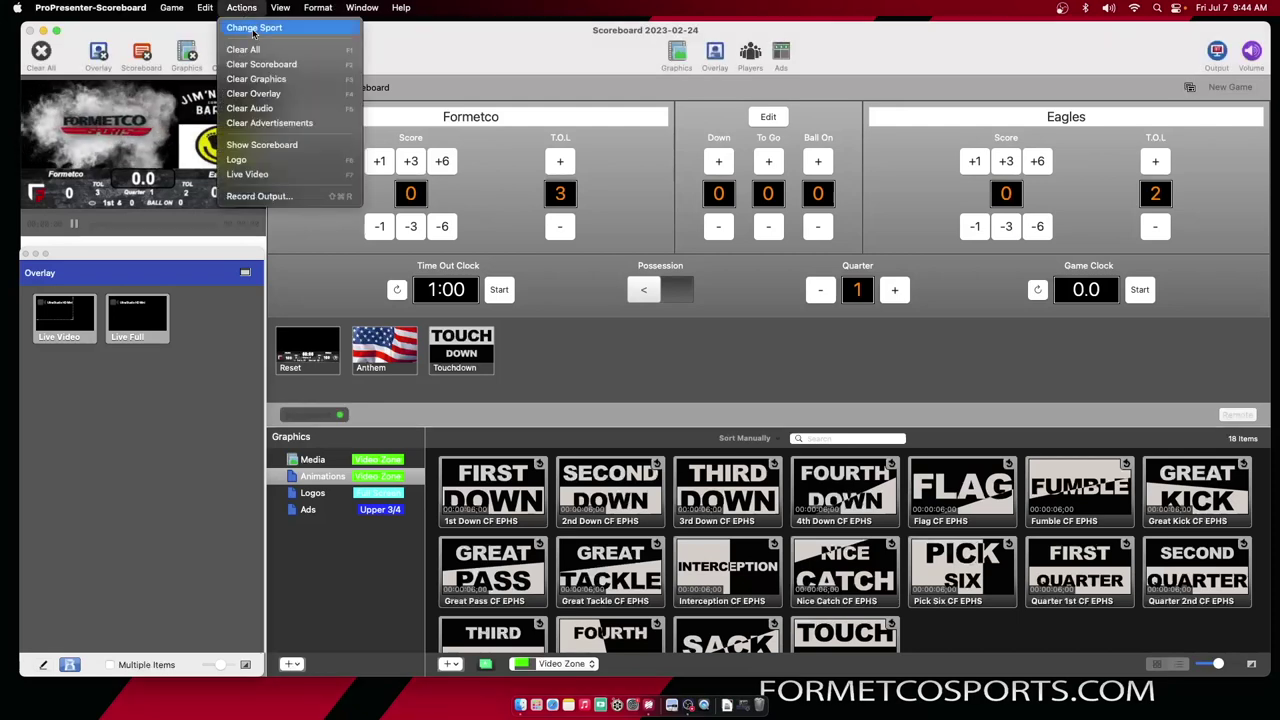
{"action": "left_click", "coordinate": [252, 32]}
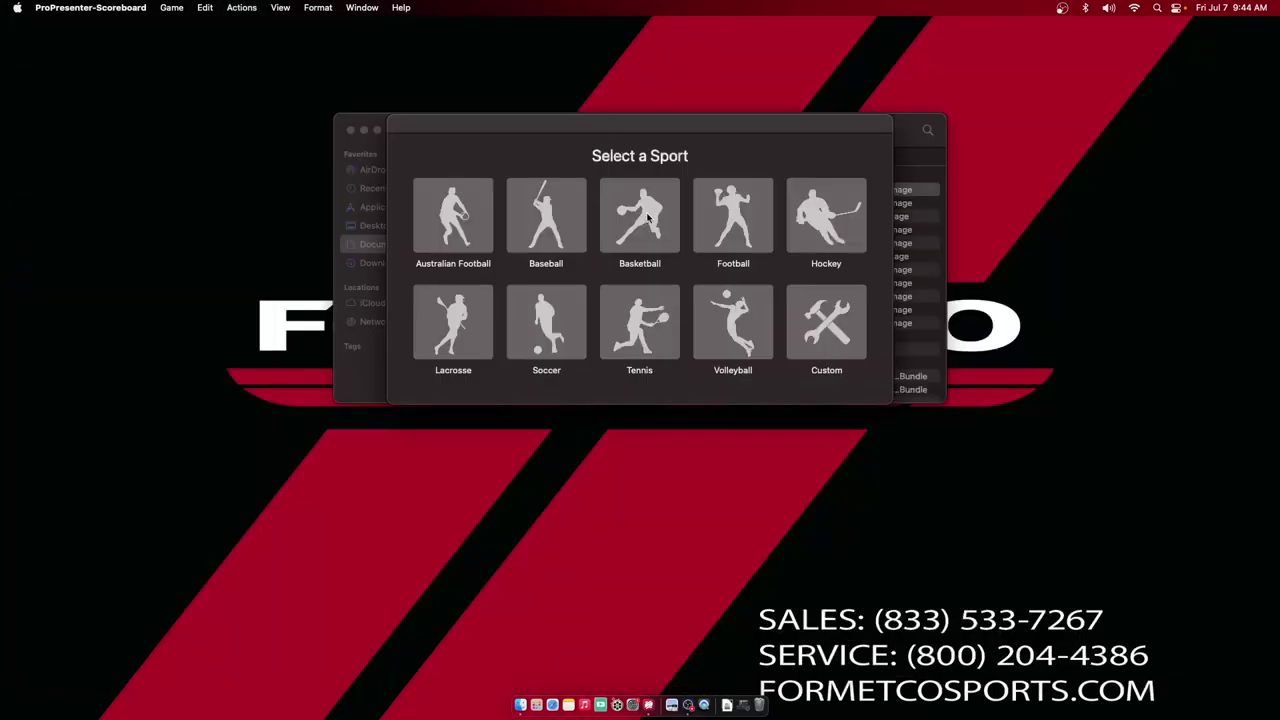
{"action": "left_click", "coordinate": [647, 217]}
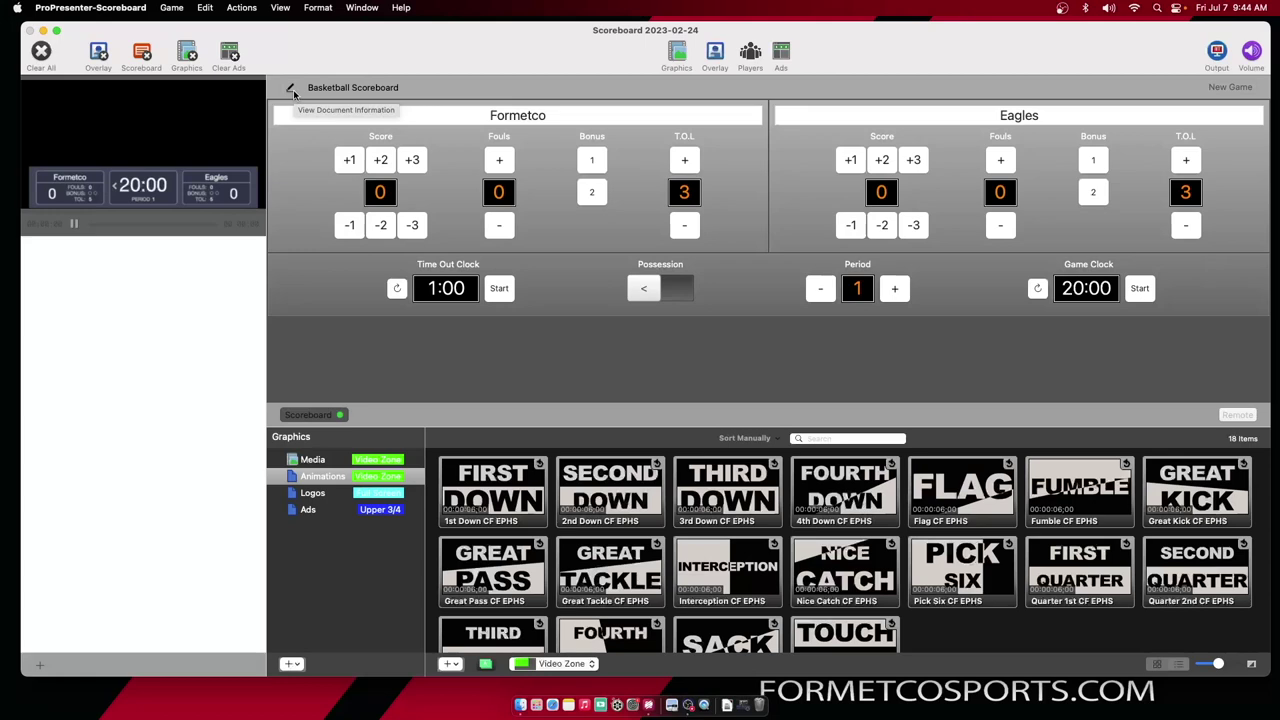
Step: Turn off the scoreboard display and open the Advertisements section of the Basketball Scoreboard's document information
{"action": "left_click", "coordinate": [318, 415]}
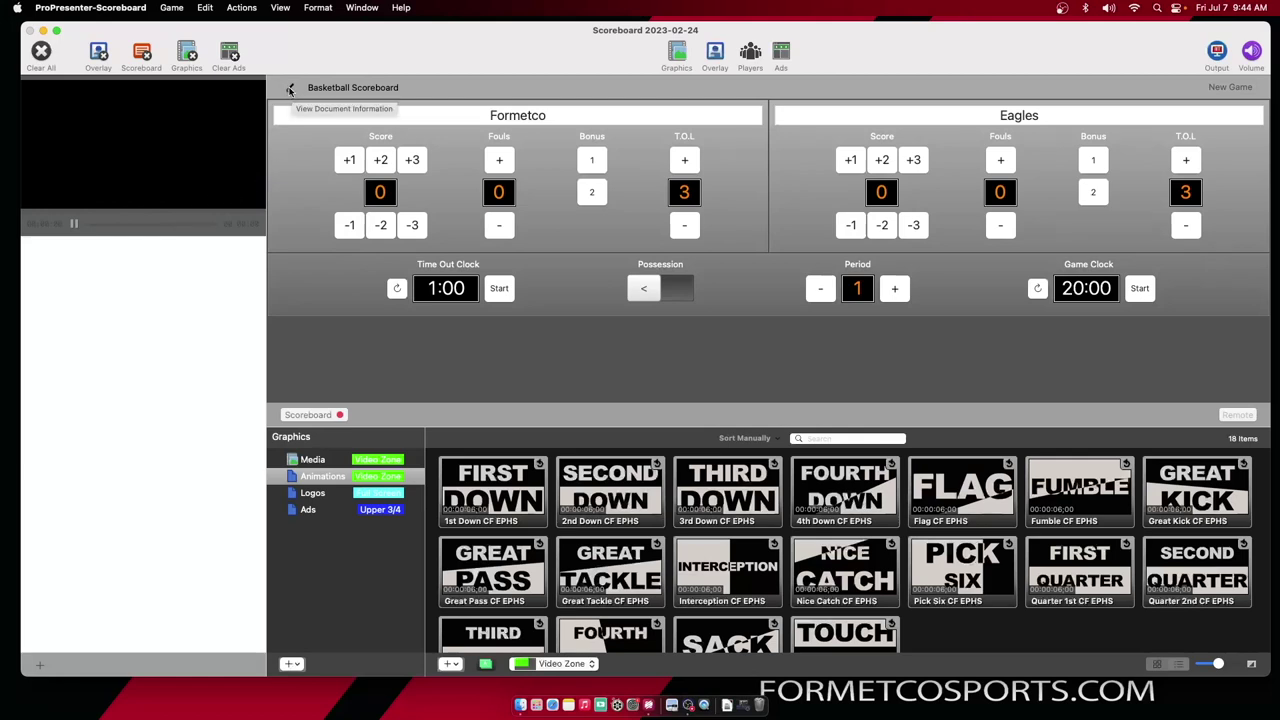
{"action": "left_click", "coordinate": [290, 90]}
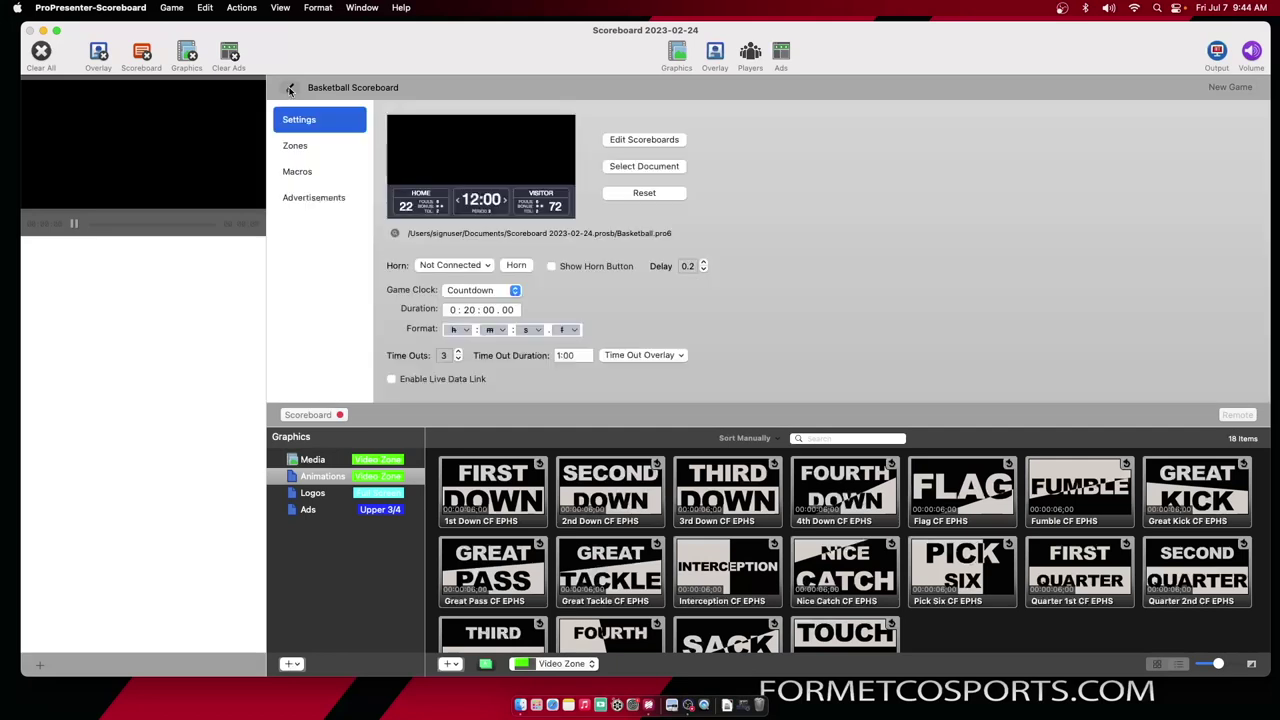
{"action": "left_click", "coordinate": [314, 198]}
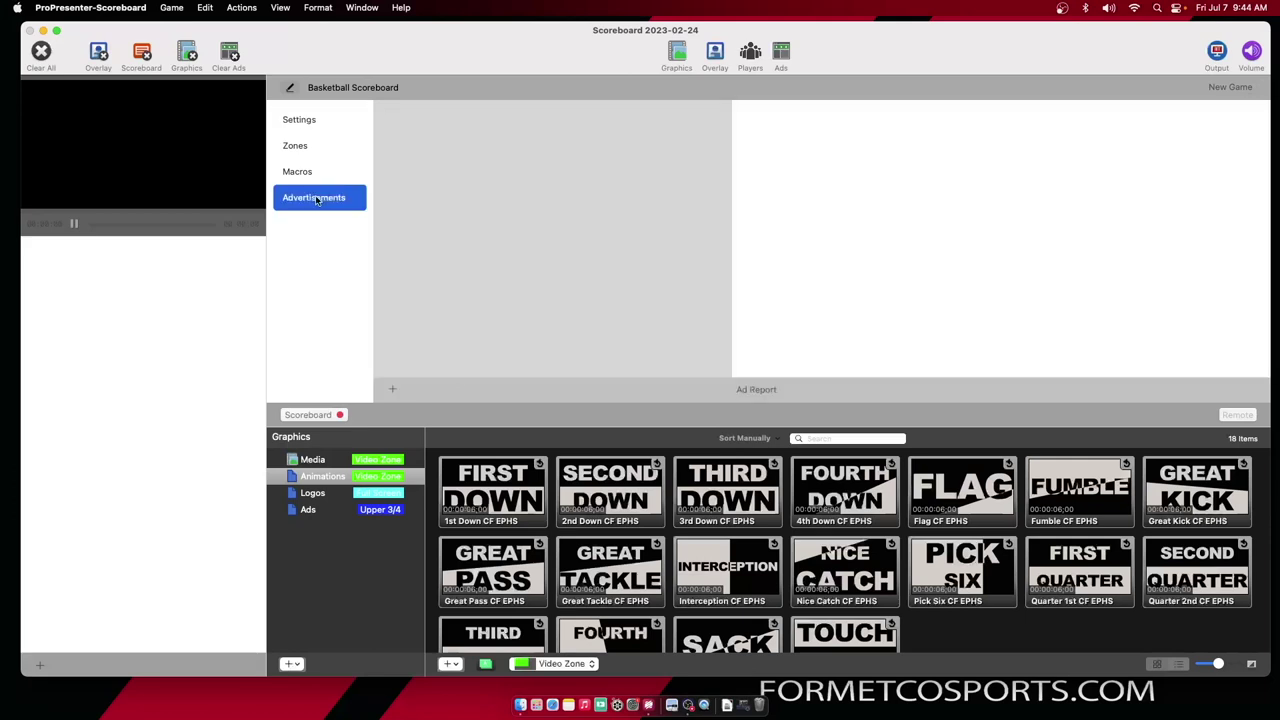
Step: Add the Ads folder from Documents as an advertisement source and dismiss the image size warning
{"action": "left_click", "coordinate": [393, 392]}
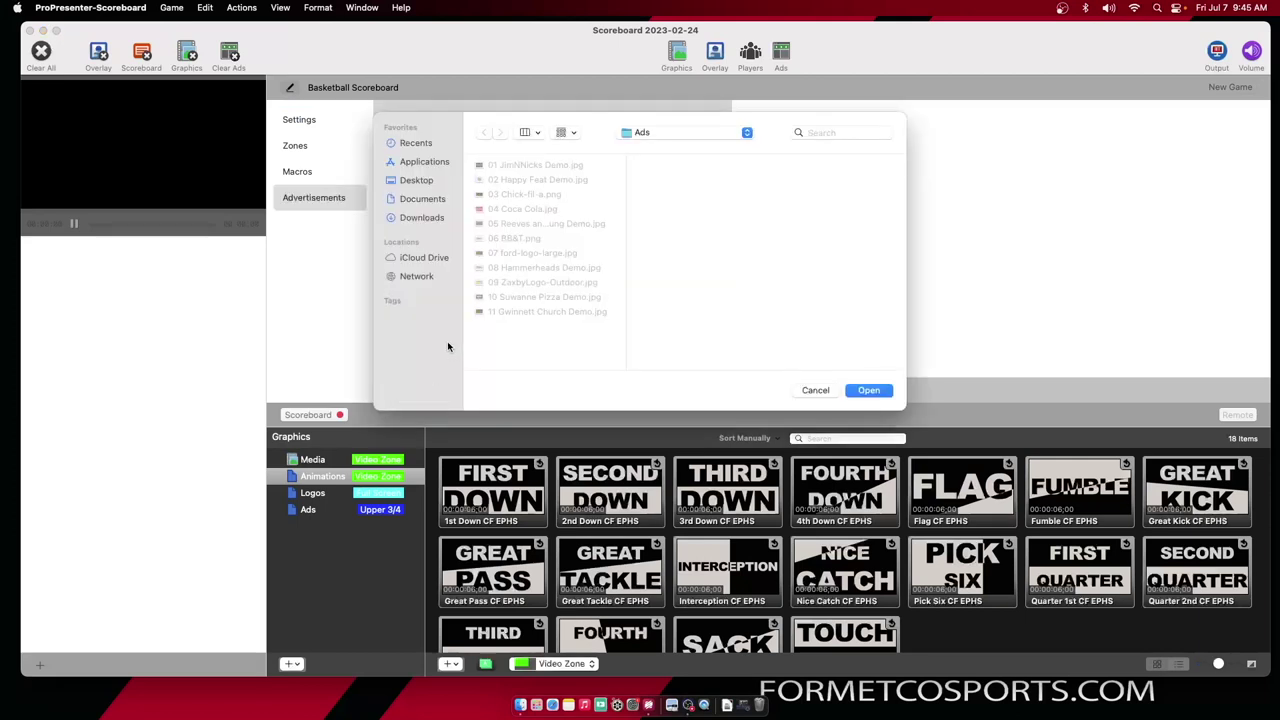
{"action": "left_click", "coordinate": [658, 140]}
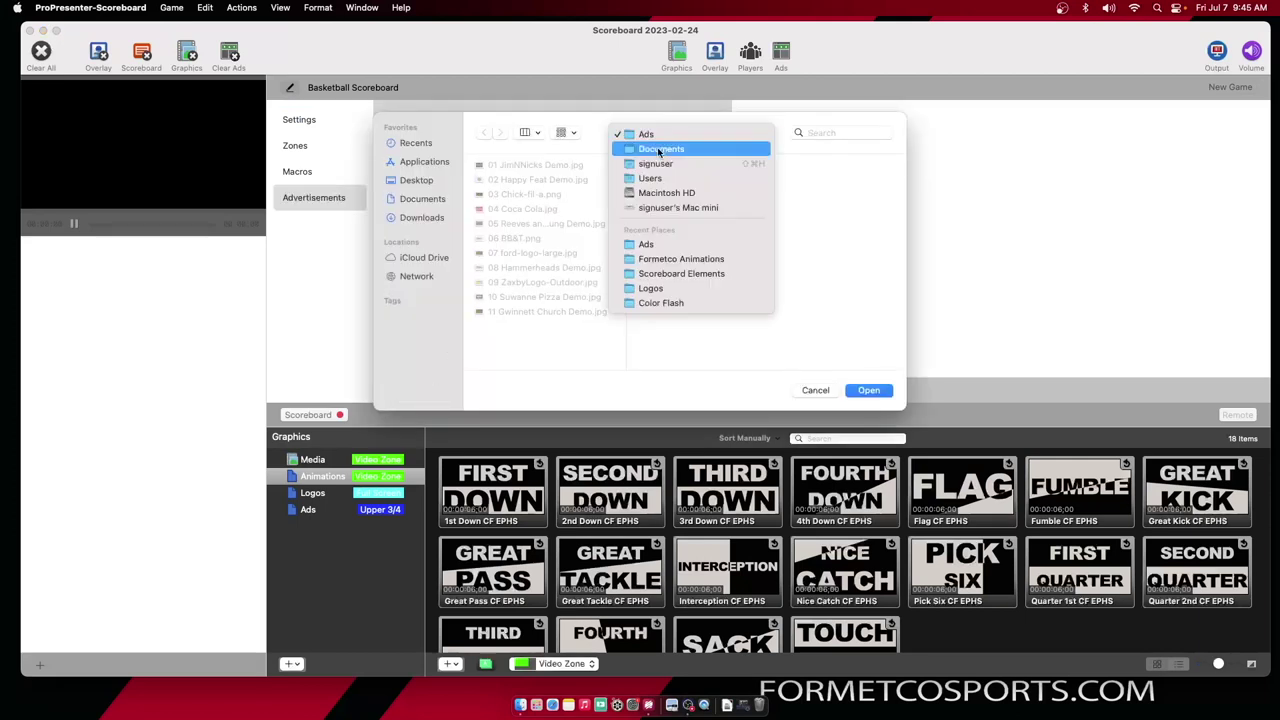
{"action": "left_click", "coordinate": [659, 150]}
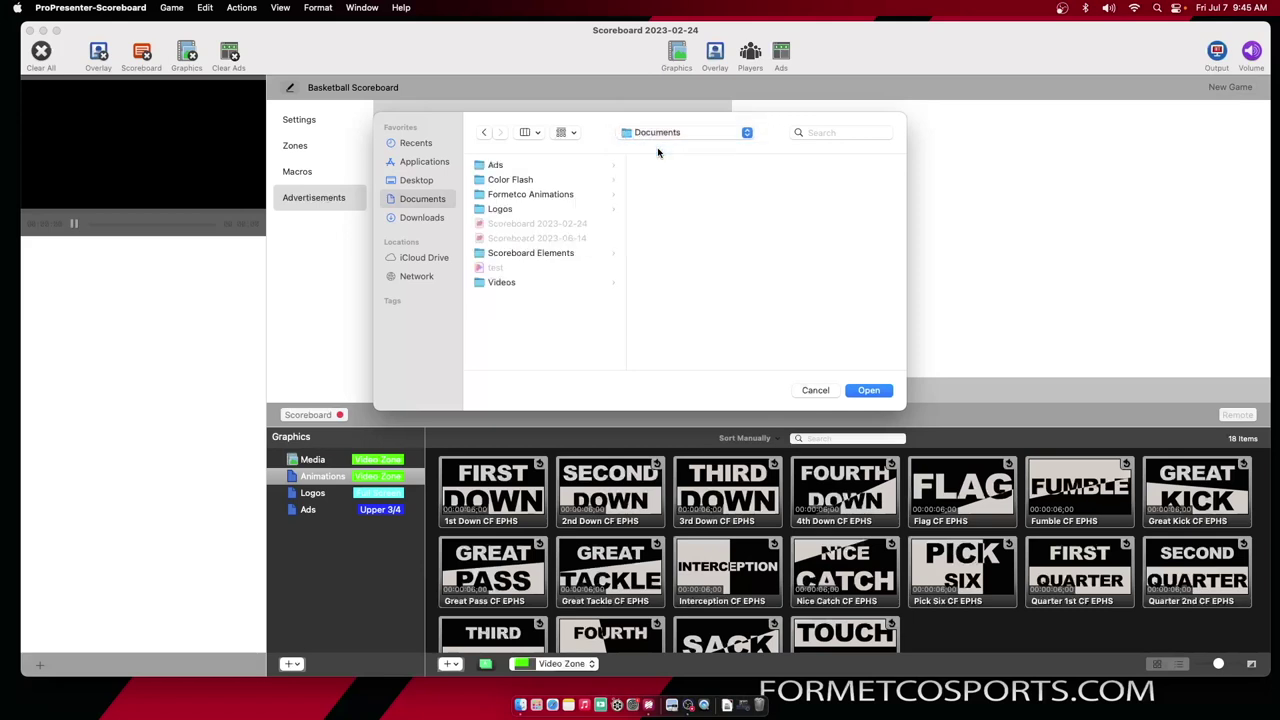
{"action": "left_click", "coordinate": [491, 167]}
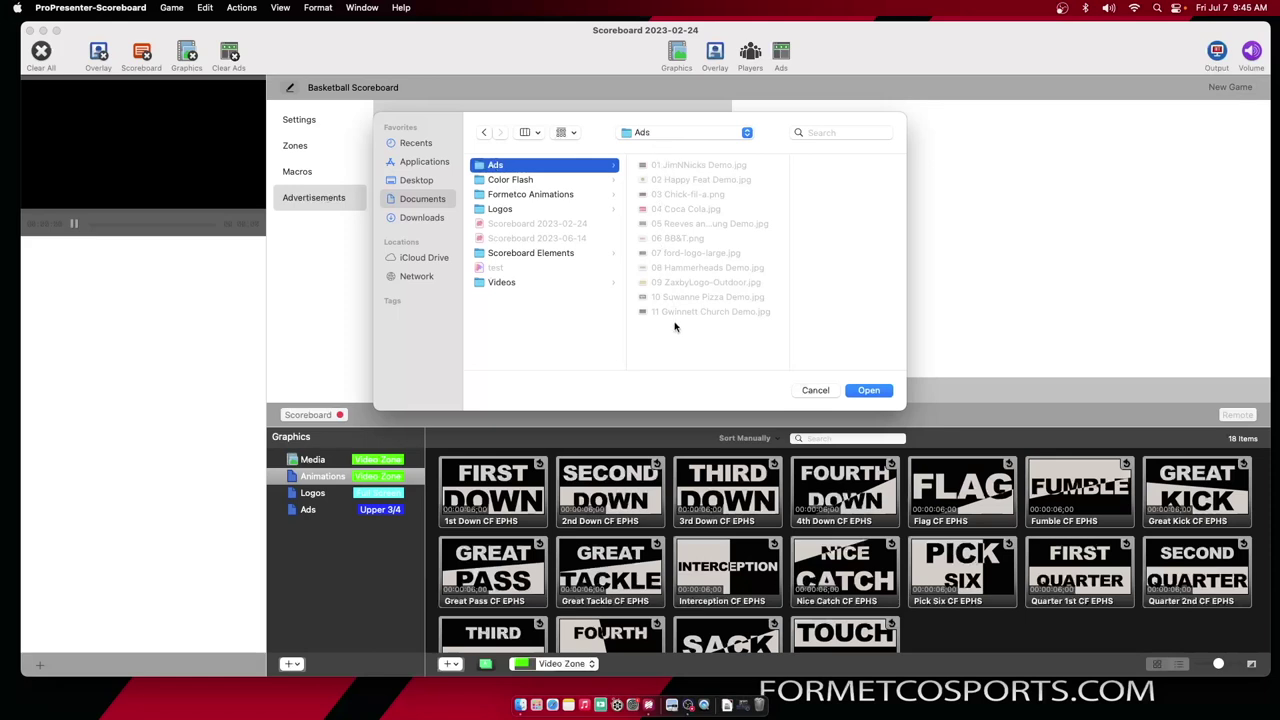
{"action": "left_click", "coordinate": [869, 390]}
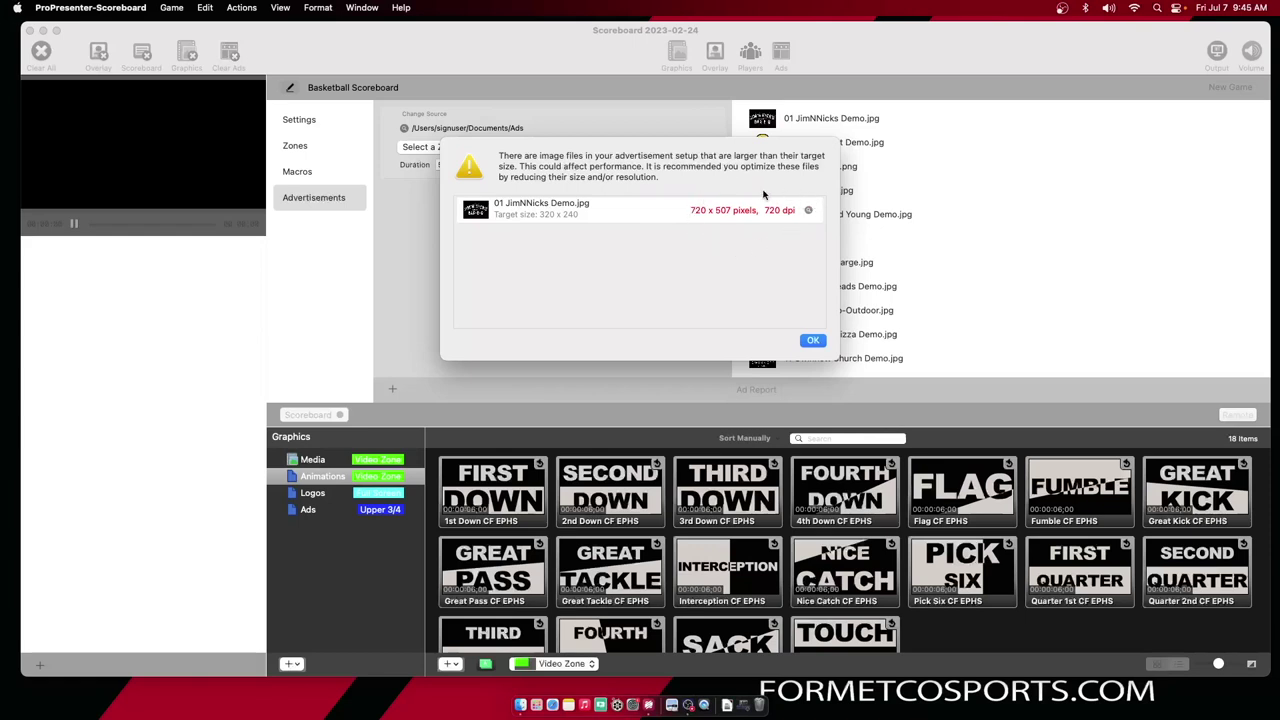
{"action": "left_click", "coordinate": [811, 342]}
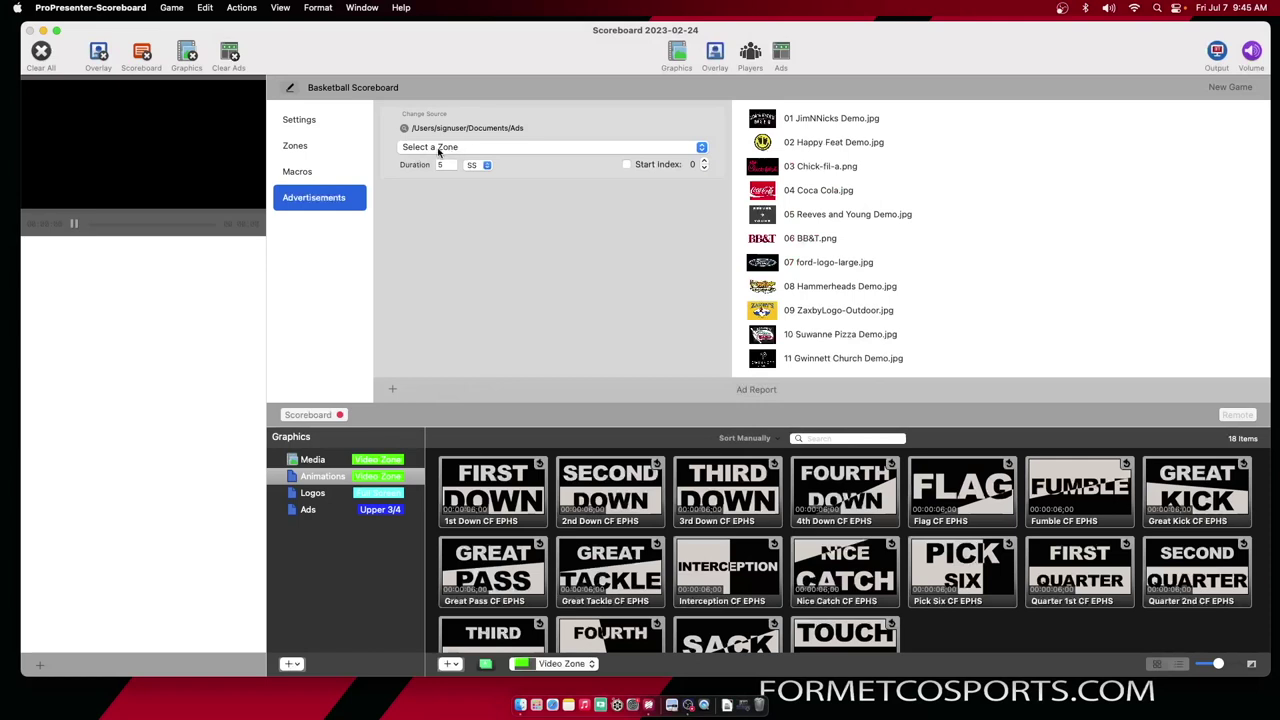
Step: Assign the first advertisement source to the Ad1 zone with a duration of 10 seconds
{"action": "left_click", "coordinate": [439, 148]}
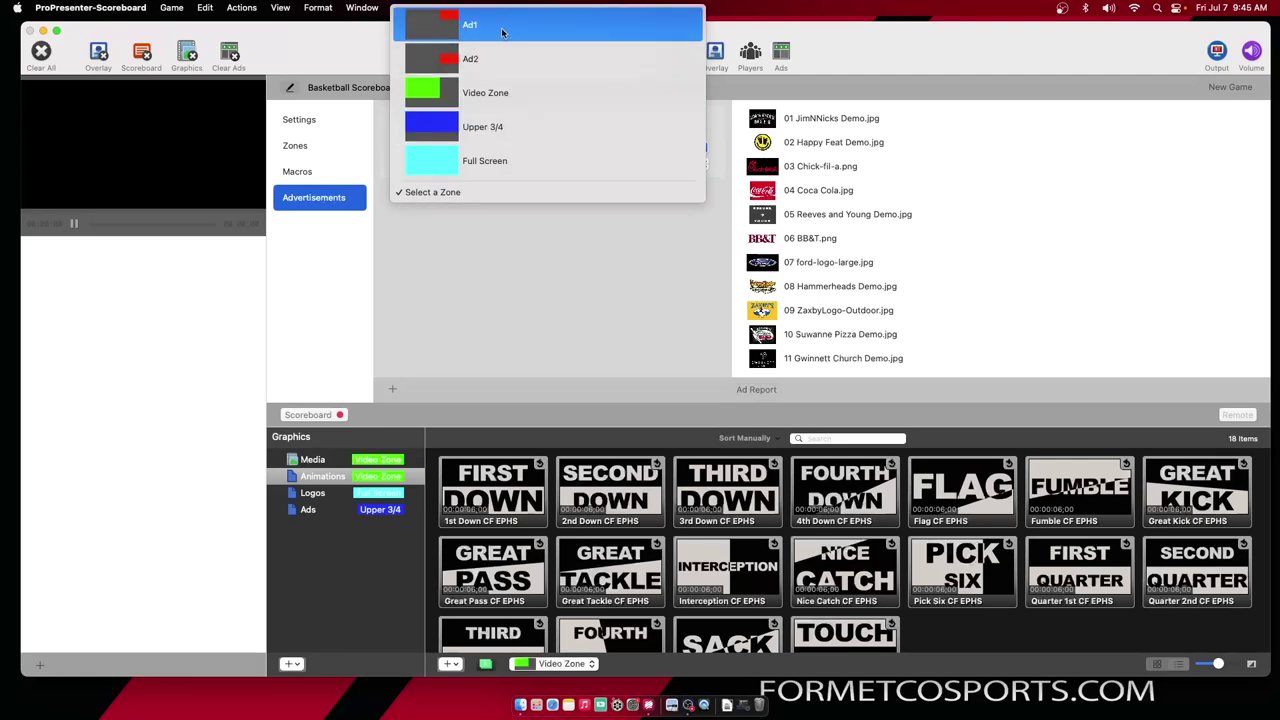
{"action": "left_click", "coordinate": [502, 33]}
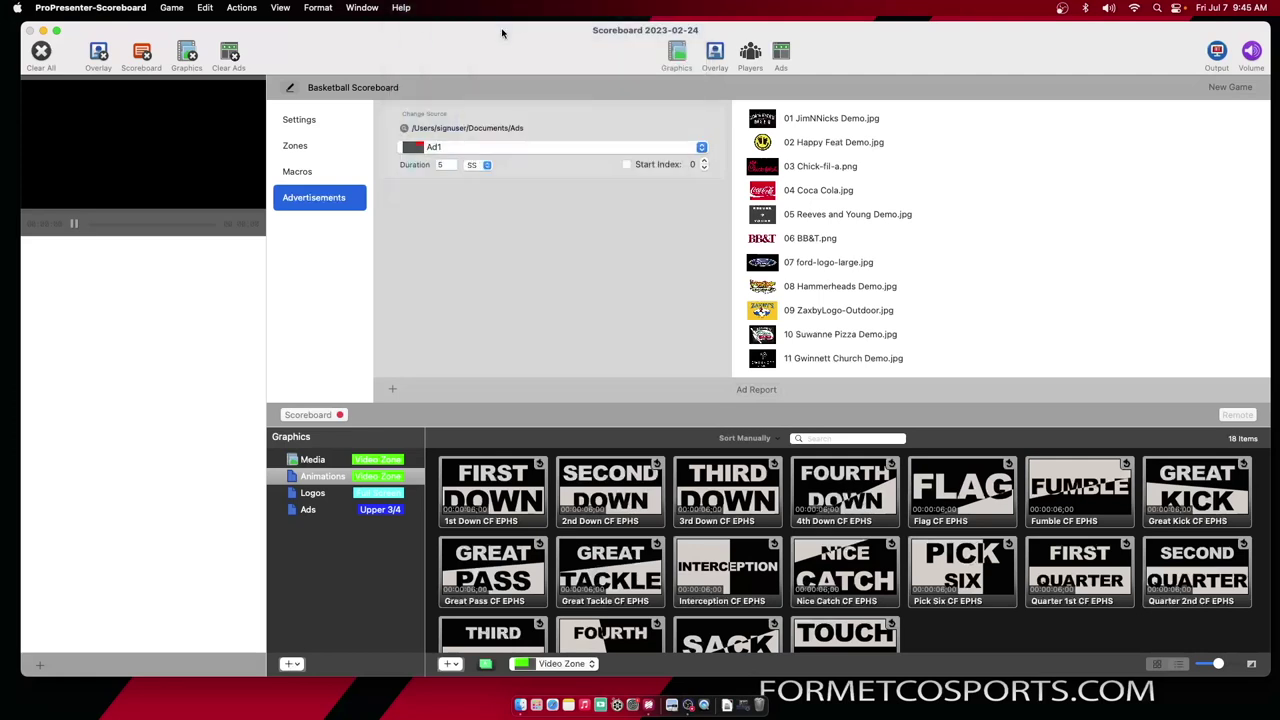
{"action": "left_click", "coordinate": [446, 166]}
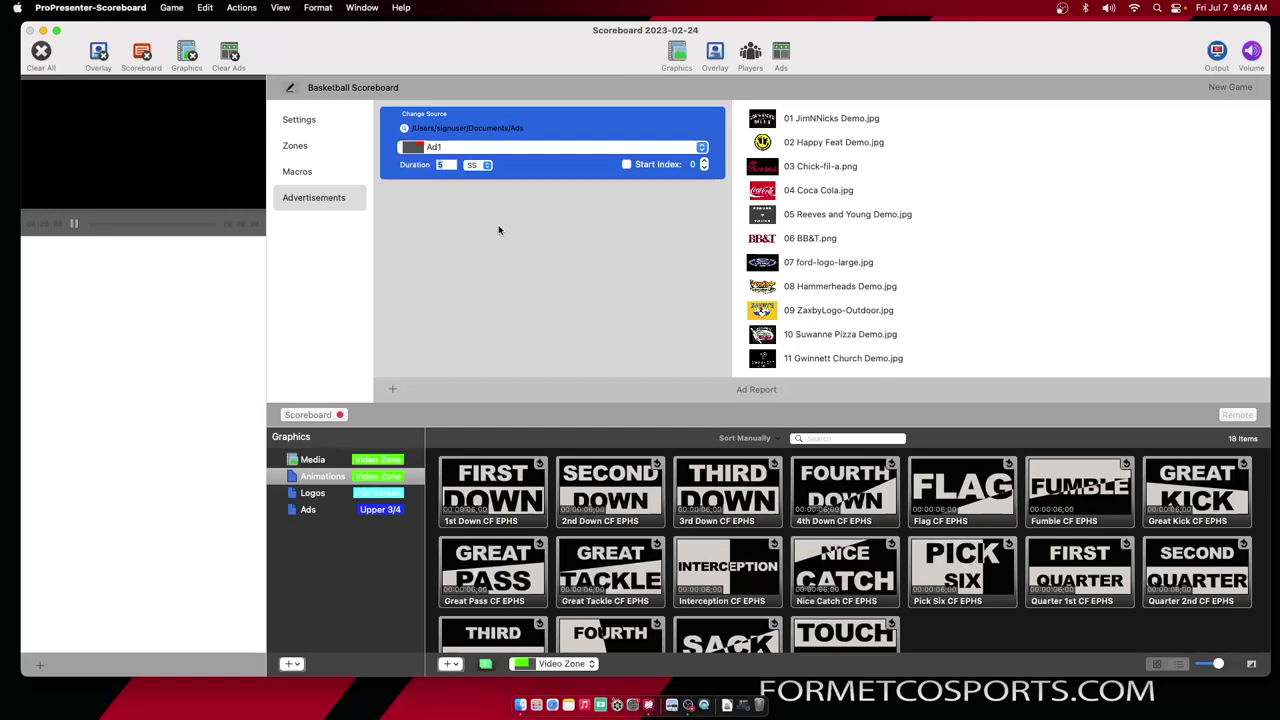
{"action": "type", "text": "10"}
{"action": "key", "text": "Return"}
Step: Add the Ads folder again as a second advertisement source, dismissing the image size warning
{"action": "left_click", "coordinate": [392, 391]}
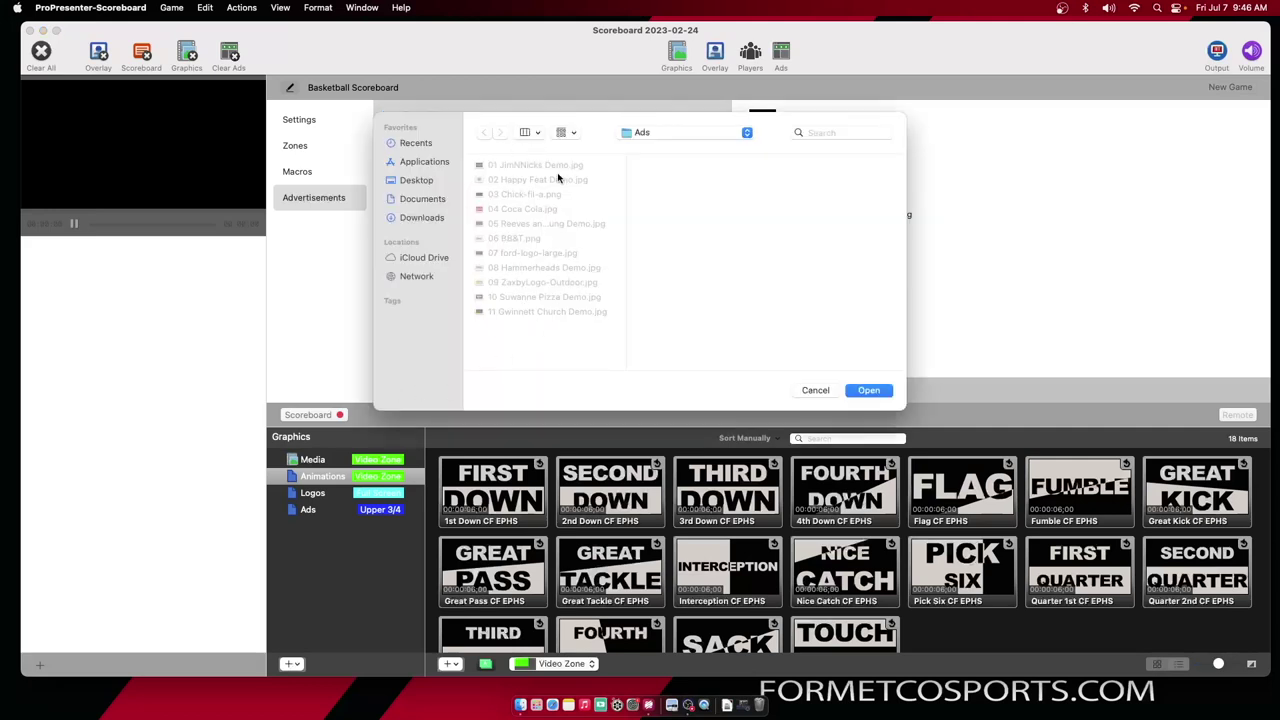
{"action": "left_click", "coordinate": [864, 392]}
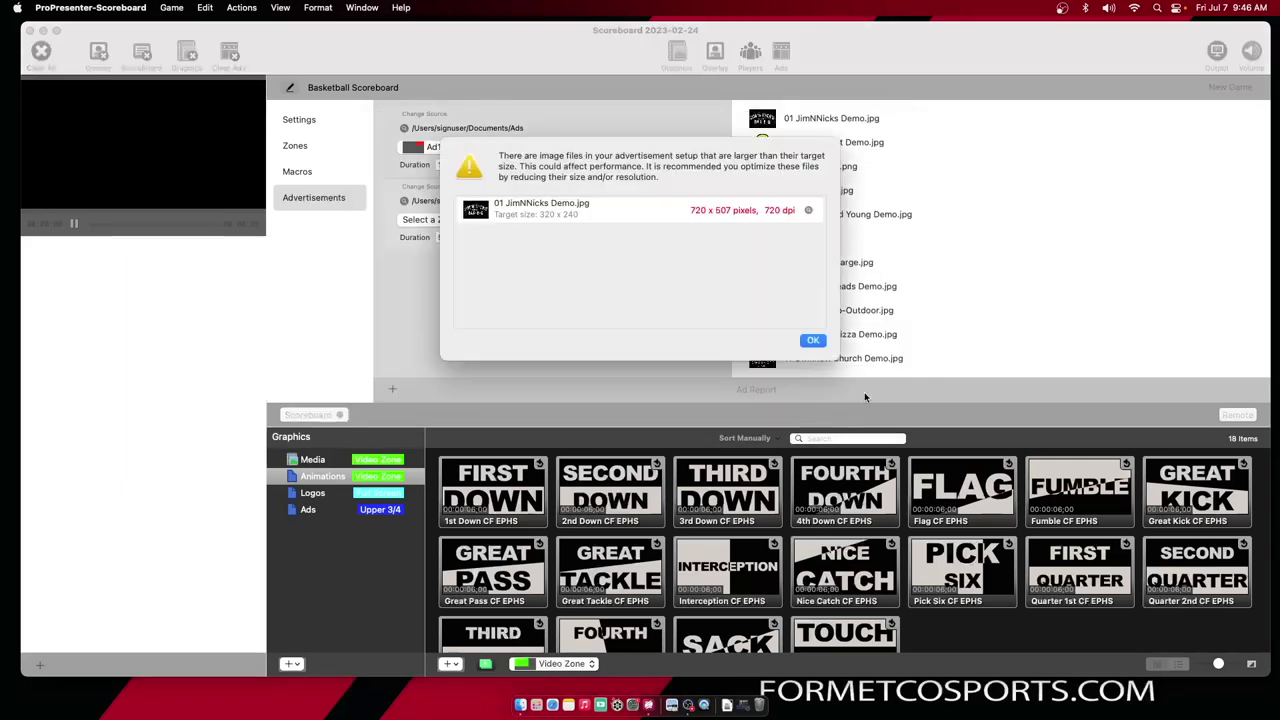
{"action": "left_click", "coordinate": [813, 340]}
Step: Assign the second source to the Ad2 zone for 10 seconds and enable the start index on both sources
{"action": "left_click", "coordinate": [450, 220]}
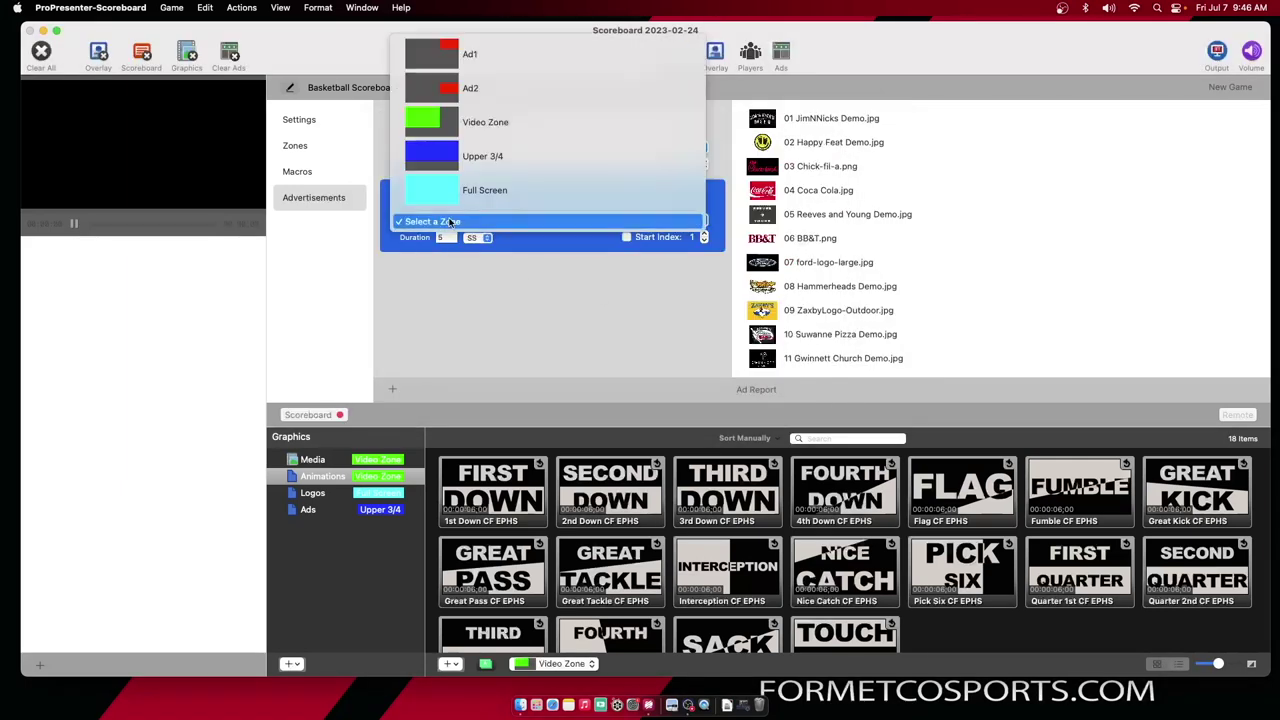
{"action": "left_click", "coordinate": [470, 88]}
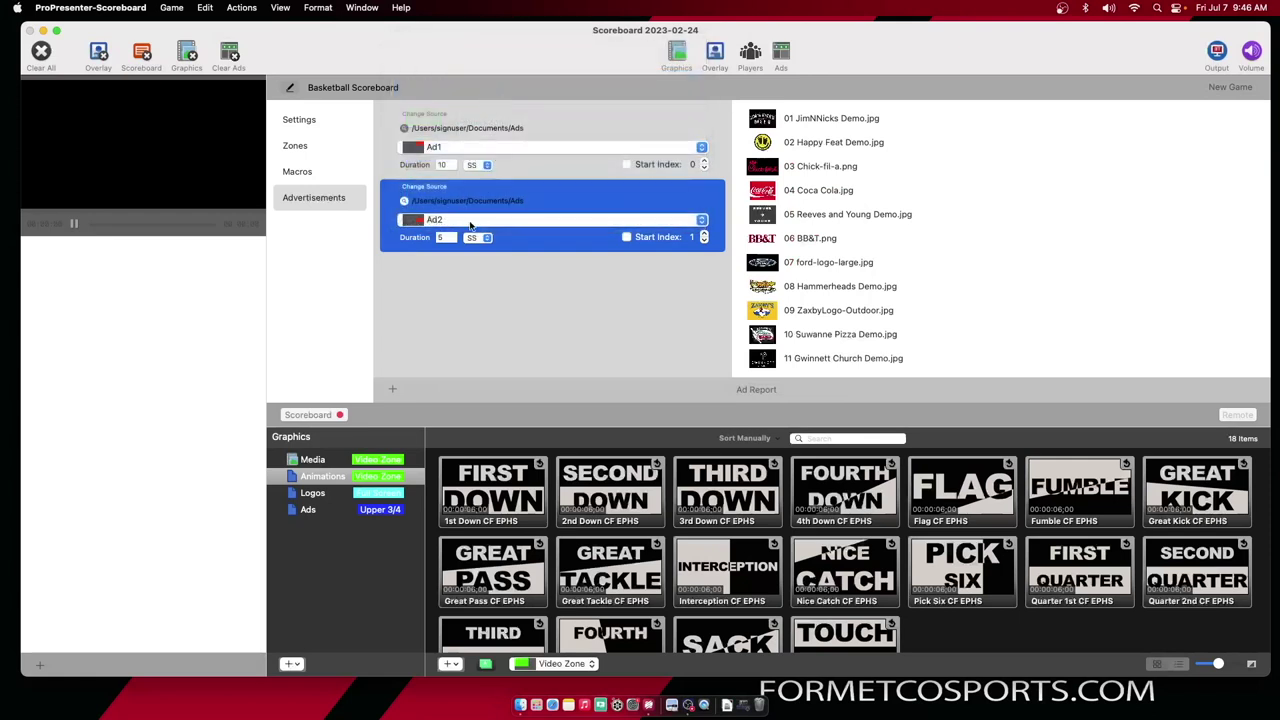
{"action": "left_click", "coordinate": [441, 240]}
{"action": "type", "text": "10"}
{"action": "left_click", "coordinate": [626, 165]}
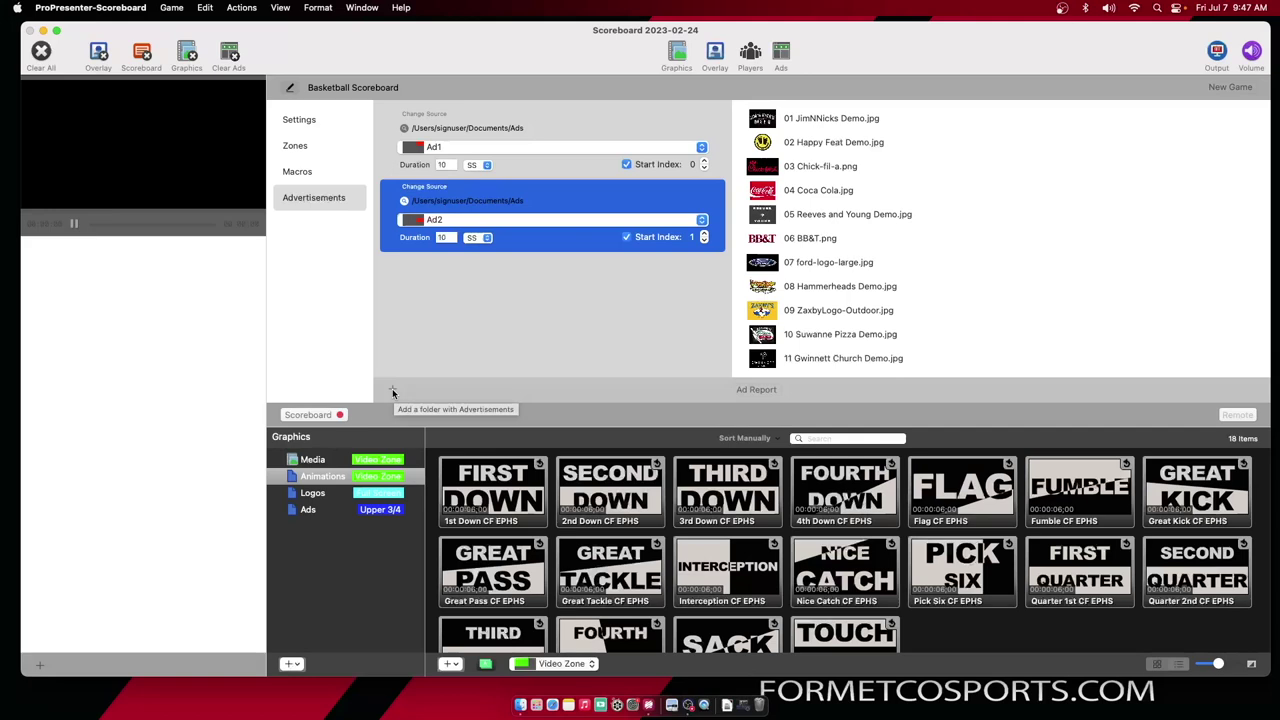
Step: Add the Formetco Animations folder from Documents as a third advertisement source
{"action": "left_click", "coordinate": [392, 390]}
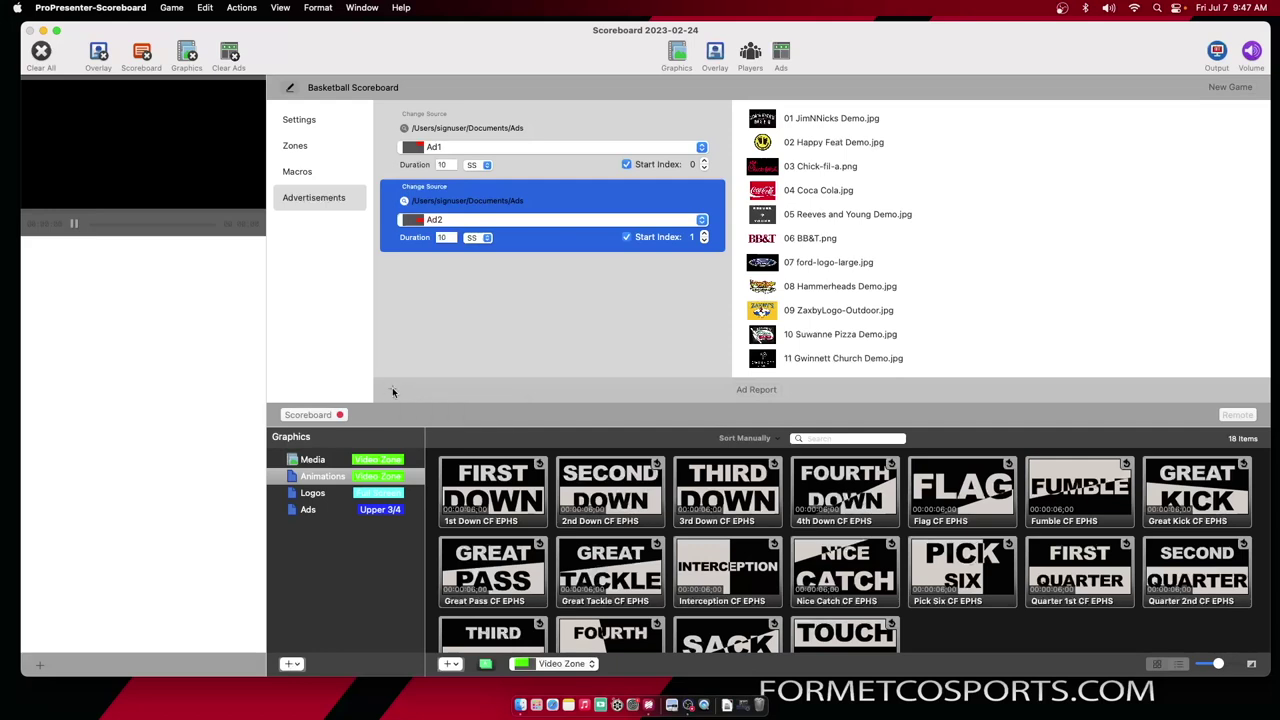
{"action": "left_click", "coordinate": [643, 134]}
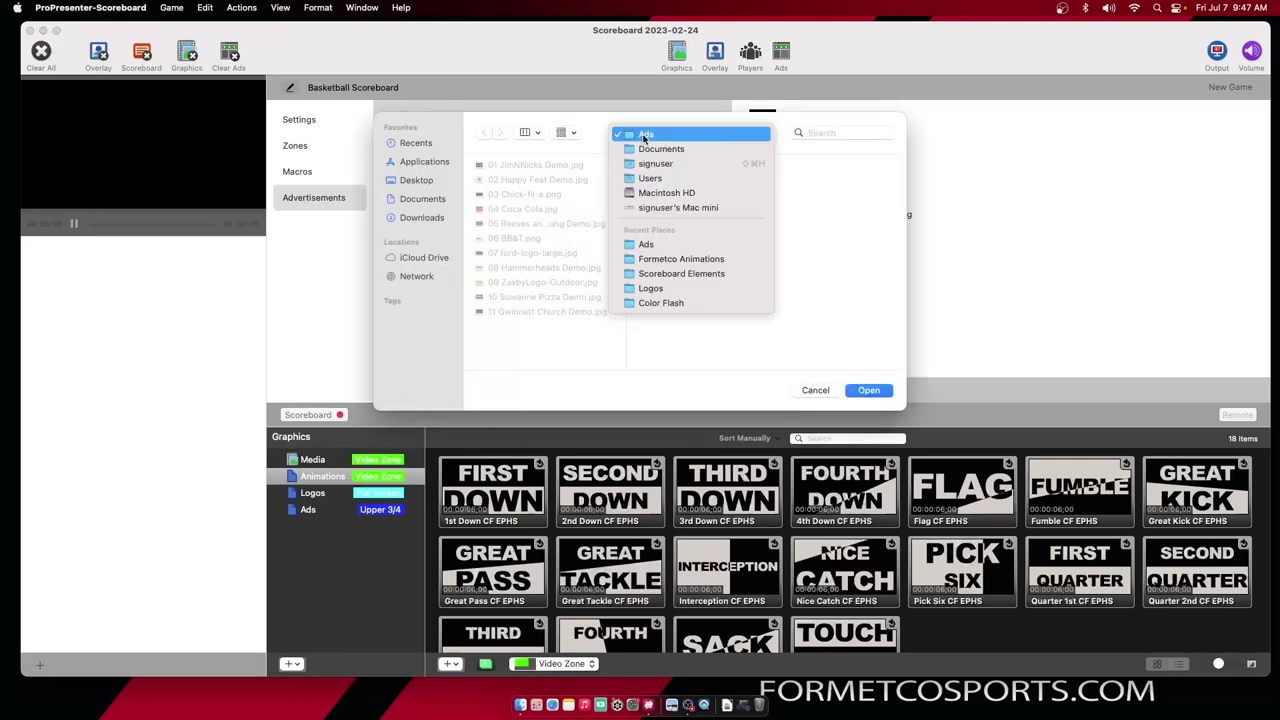
{"action": "left_click", "coordinate": [654, 150]}
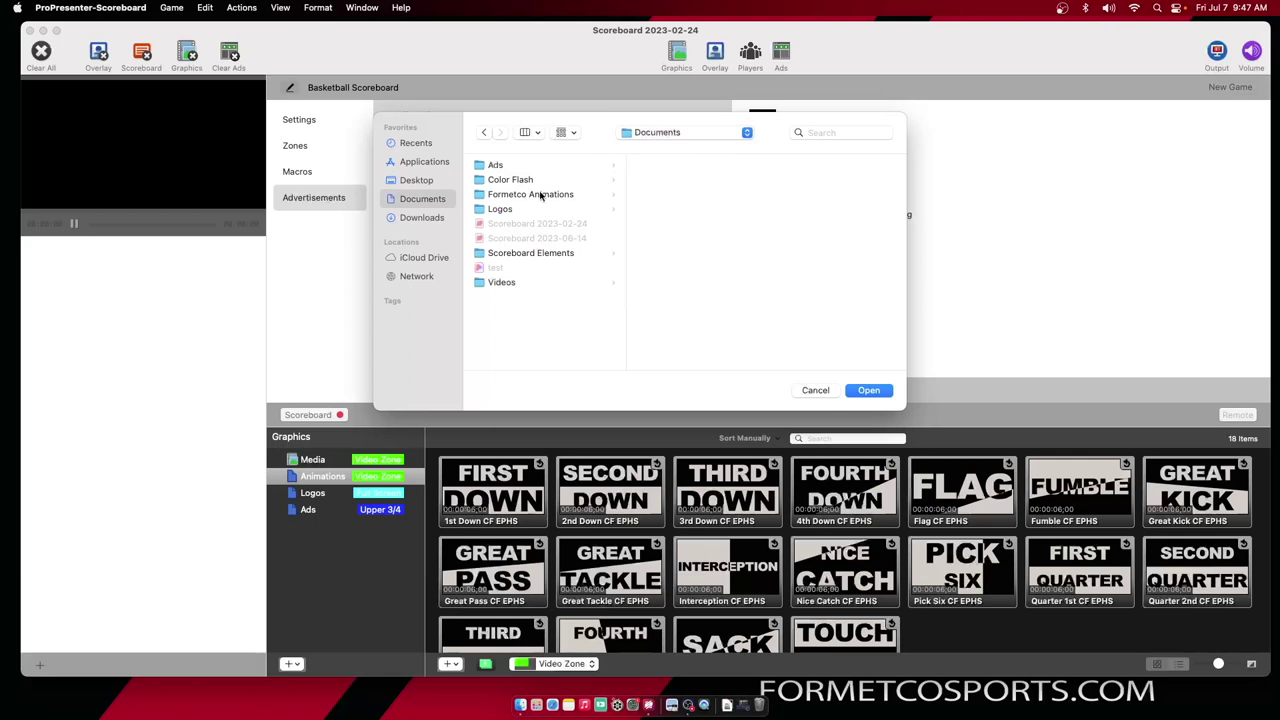
{"action": "left_click", "coordinate": [543, 194]}
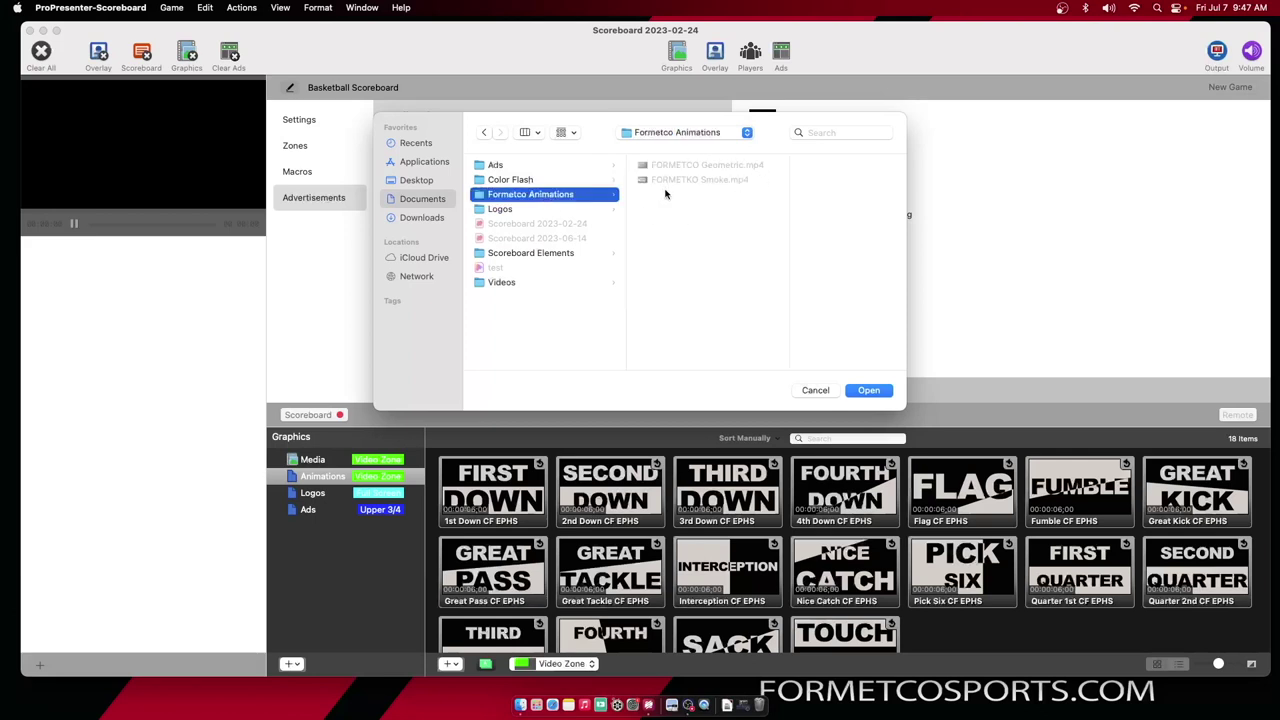
{"action": "left_click", "coordinate": [869, 390]}
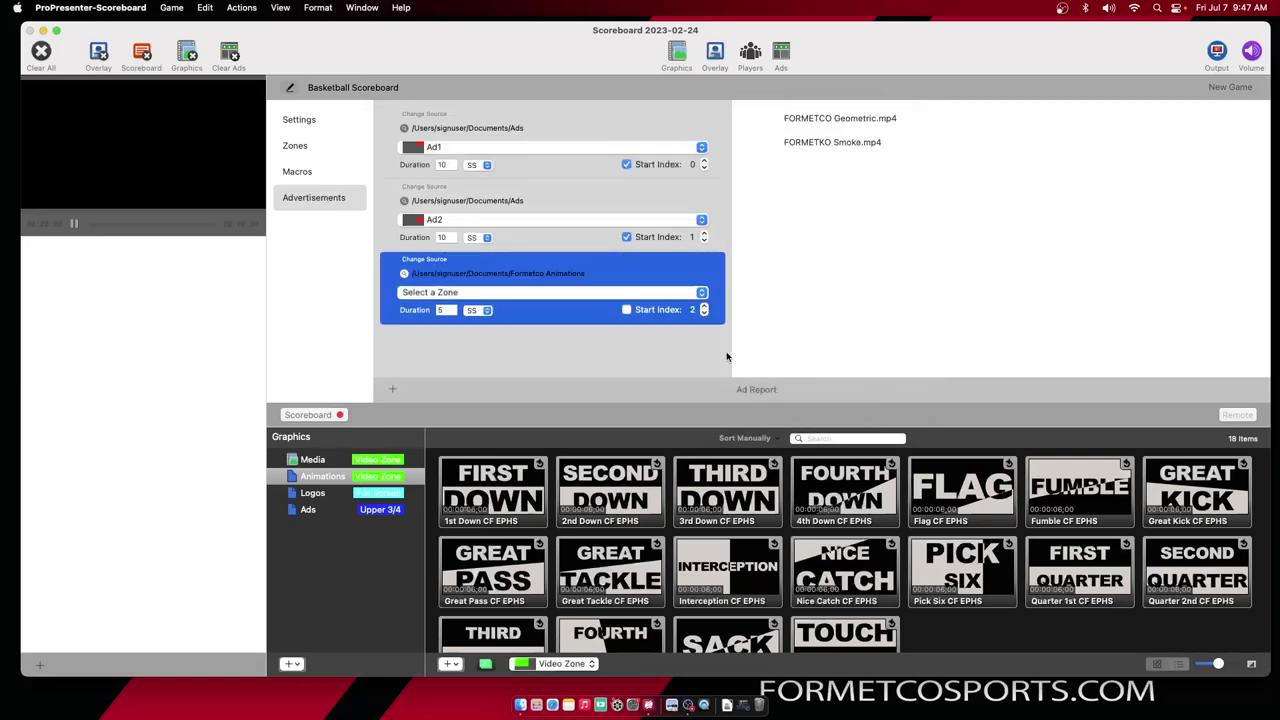
Step: Assign the Formetco Animations source to Video Zone with a duration of 1 minute (MM)
{"action": "left_click", "coordinate": [516, 293]}
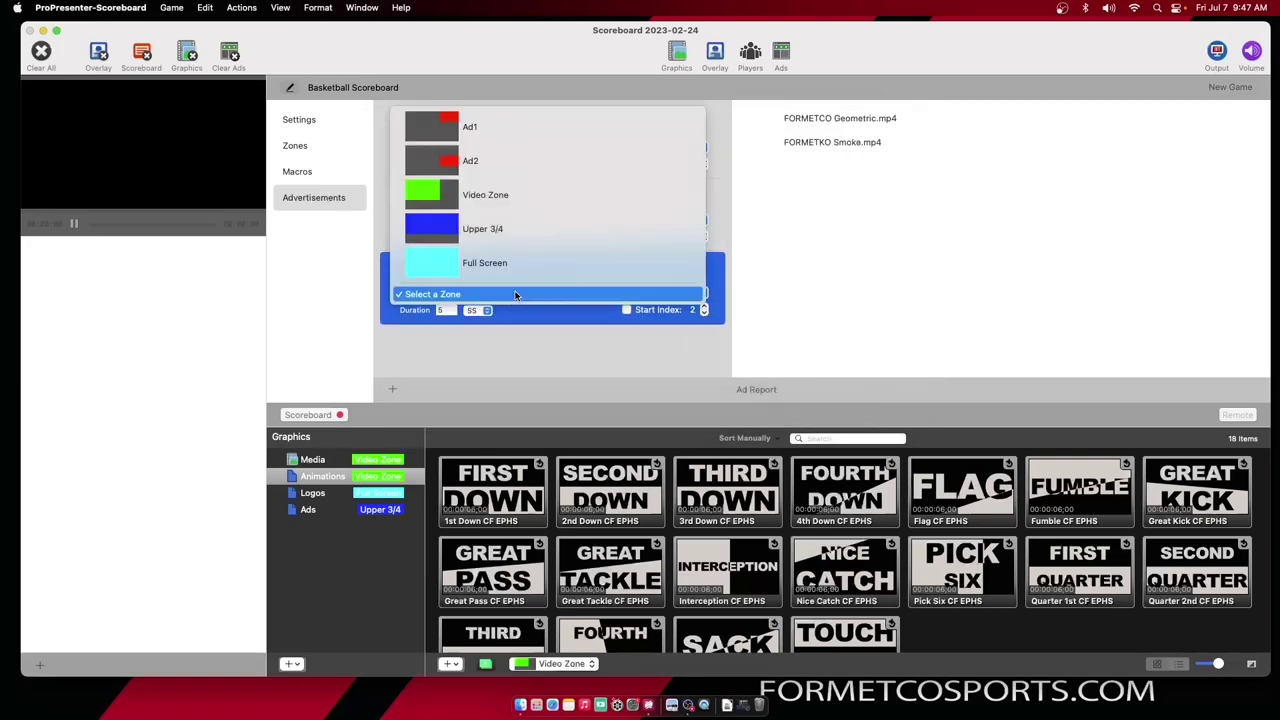
{"action": "left_click", "coordinate": [486, 197]}
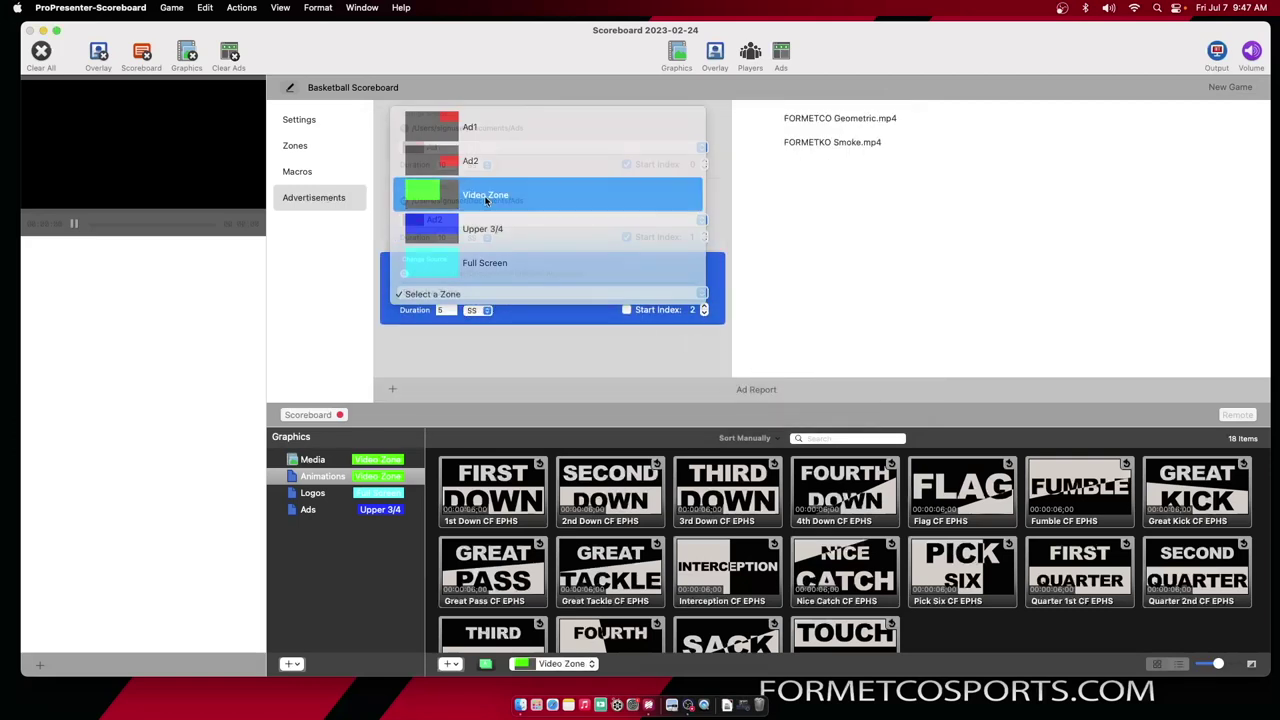
{"action": "double_click", "coordinate": [445, 310]}
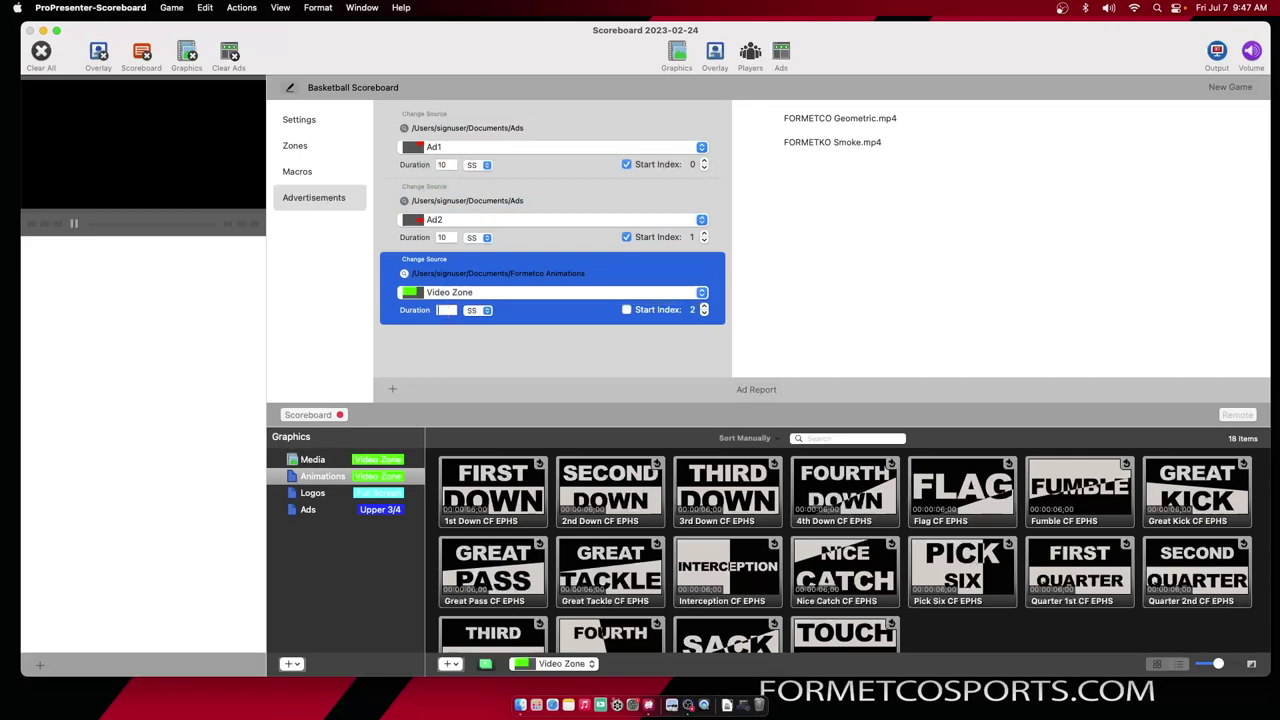
{"action": "left_click", "coordinate": [474, 311]}
{"action": "left_click", "coordinate": [480, 326]}
Step: Test starting, clearing and restarting the advertisements on the output, and select the Ad2 source
{"action": "left_click", "coordinate": [782, 53]}
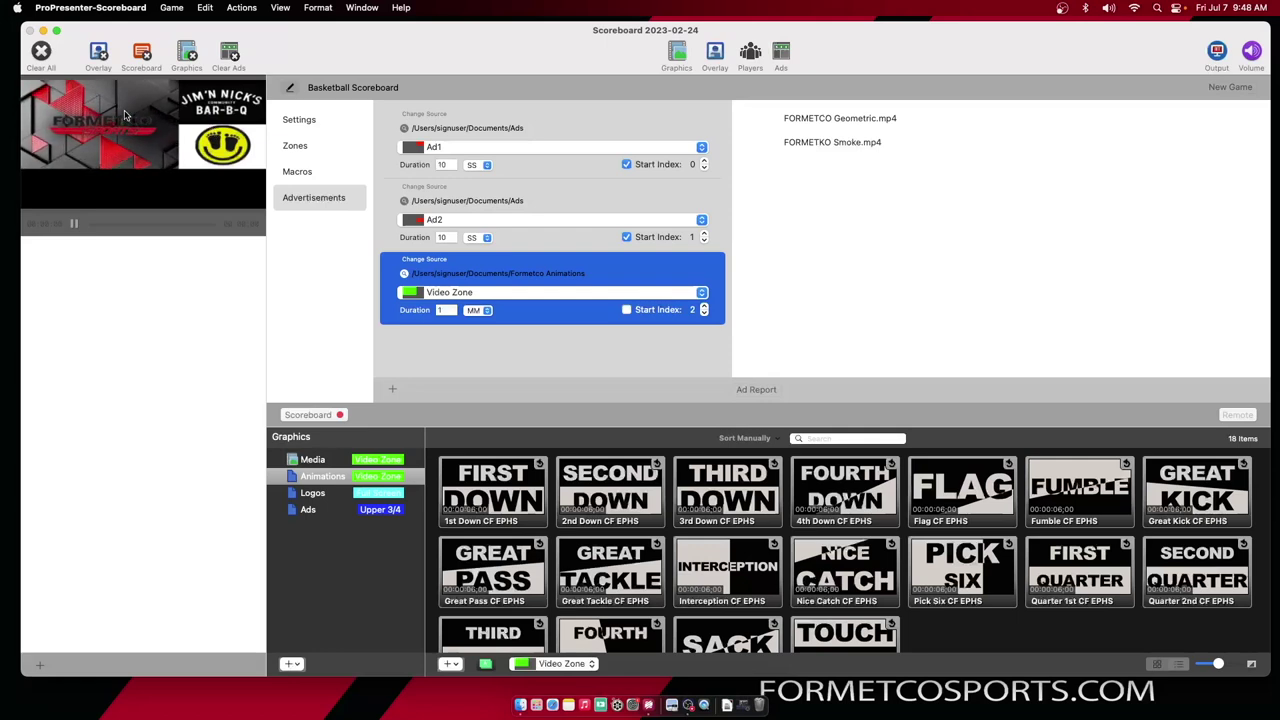
{"action": "left_click", "coordinate": [228, 52]}
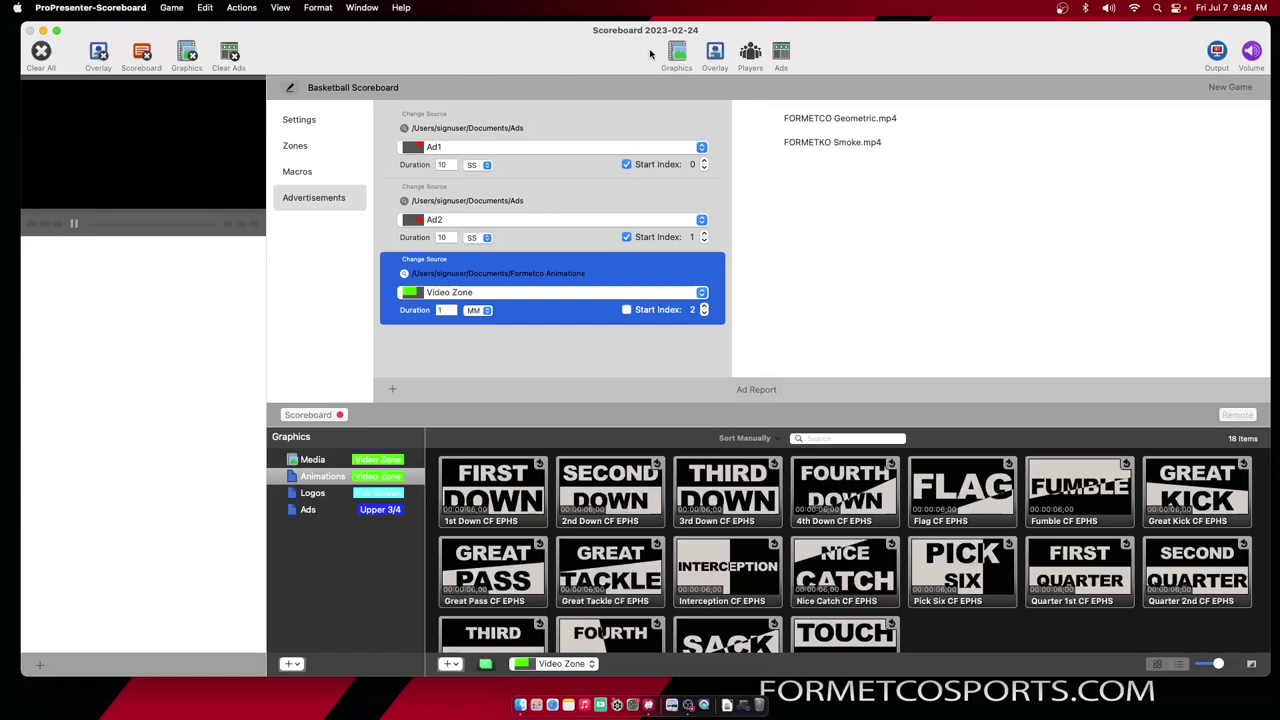
{"action": "left_click", "coordinate": [775, 54]}
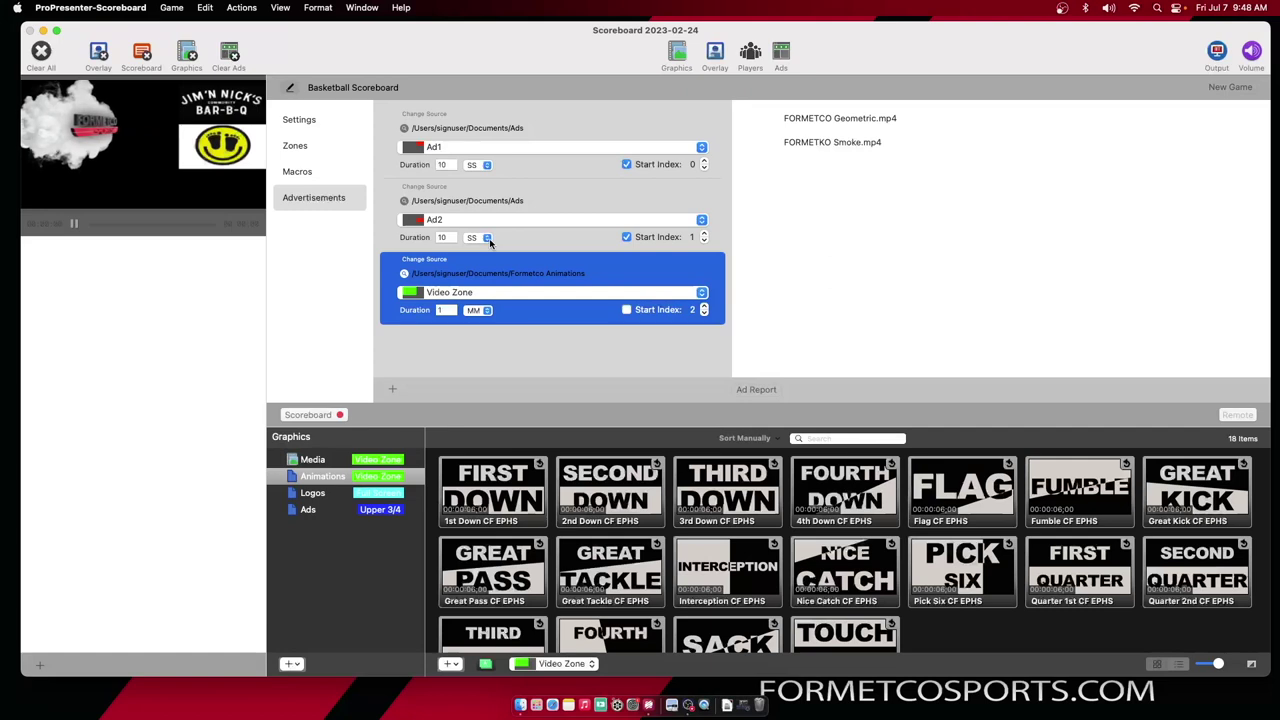
{"action": "left_click", "coordinate": [606, 199]}
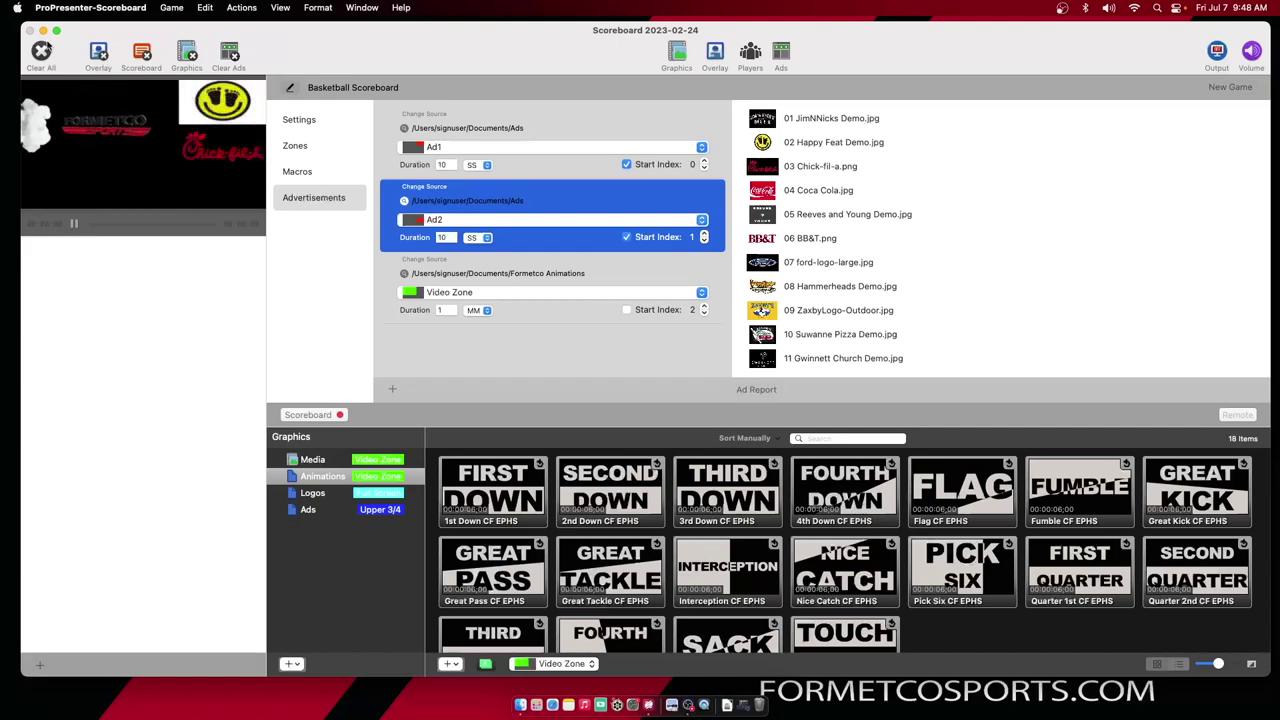
Step: Minimize the scoreboard window, then open 01 JimNNicks Demo.jpg from the Ads folder in Preview and bring up its image size settings
{"action": "left_click", "coordinate": [42, 31]}
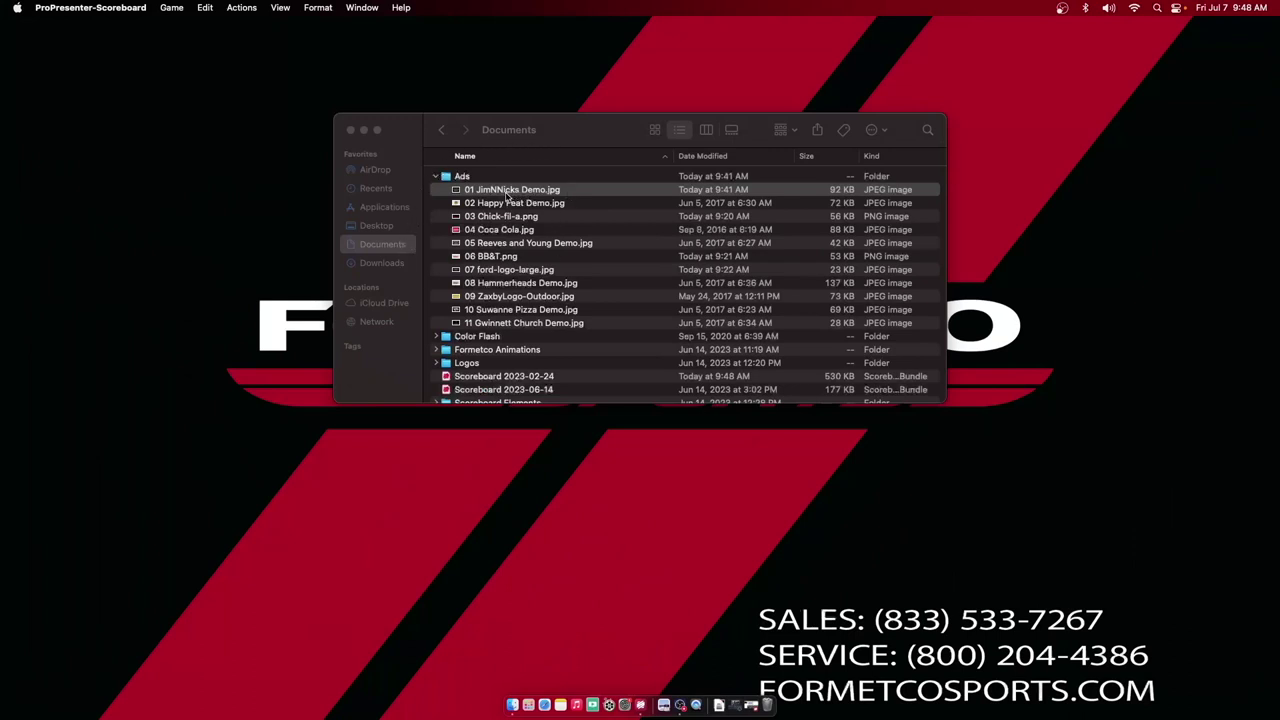
{"action": "double_click", "coordinate": [499, 190]}
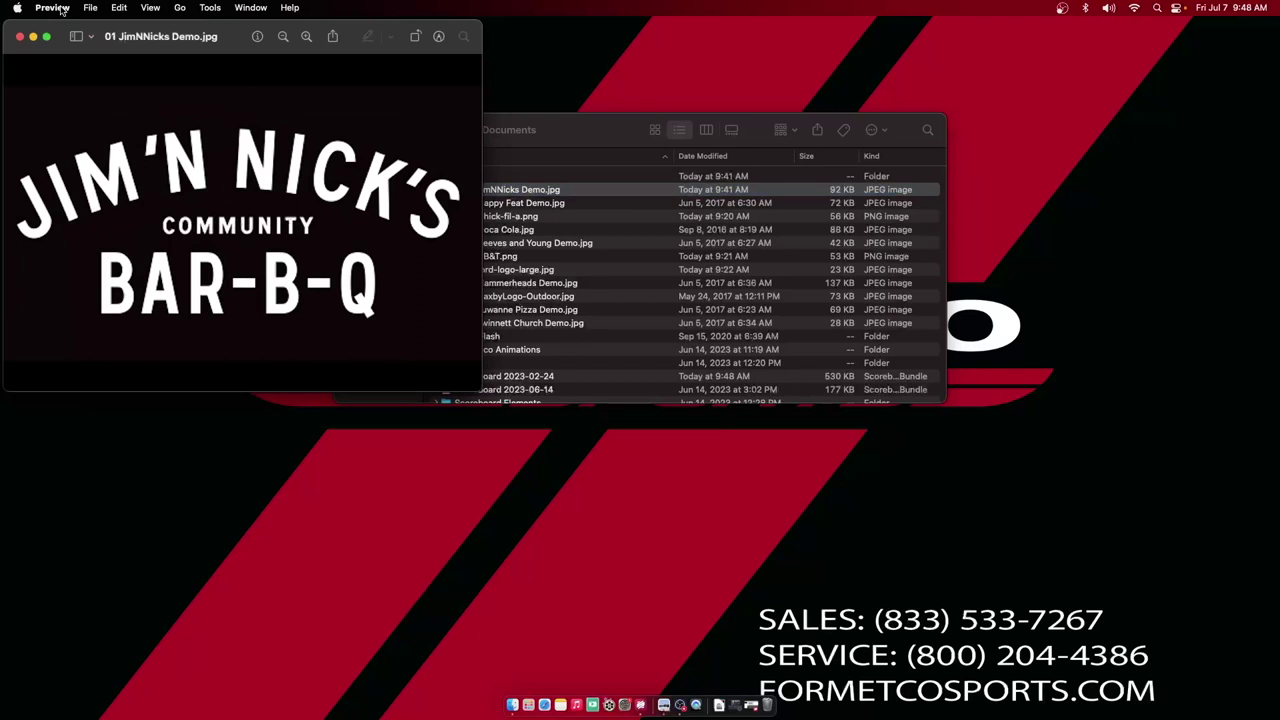
{"action": "left_click", "coordinate": [210, 8]}
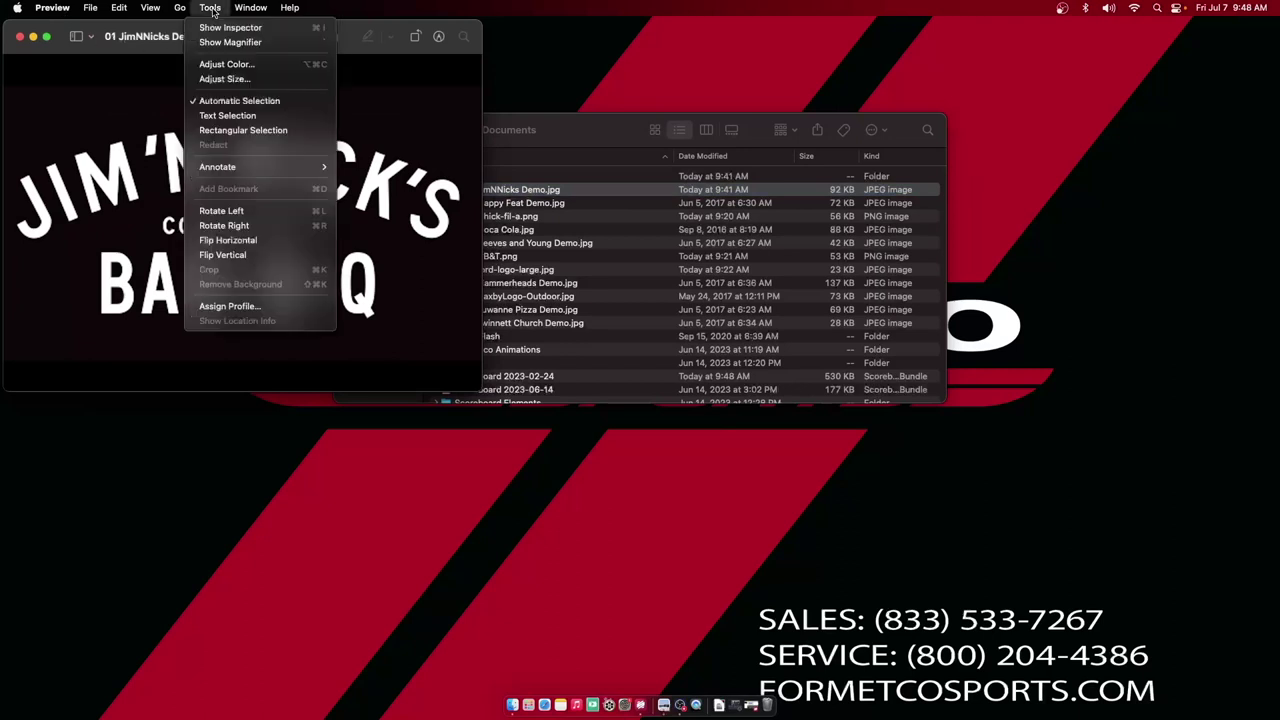
{"action": "left_click", "coordinate": [225, 79]}
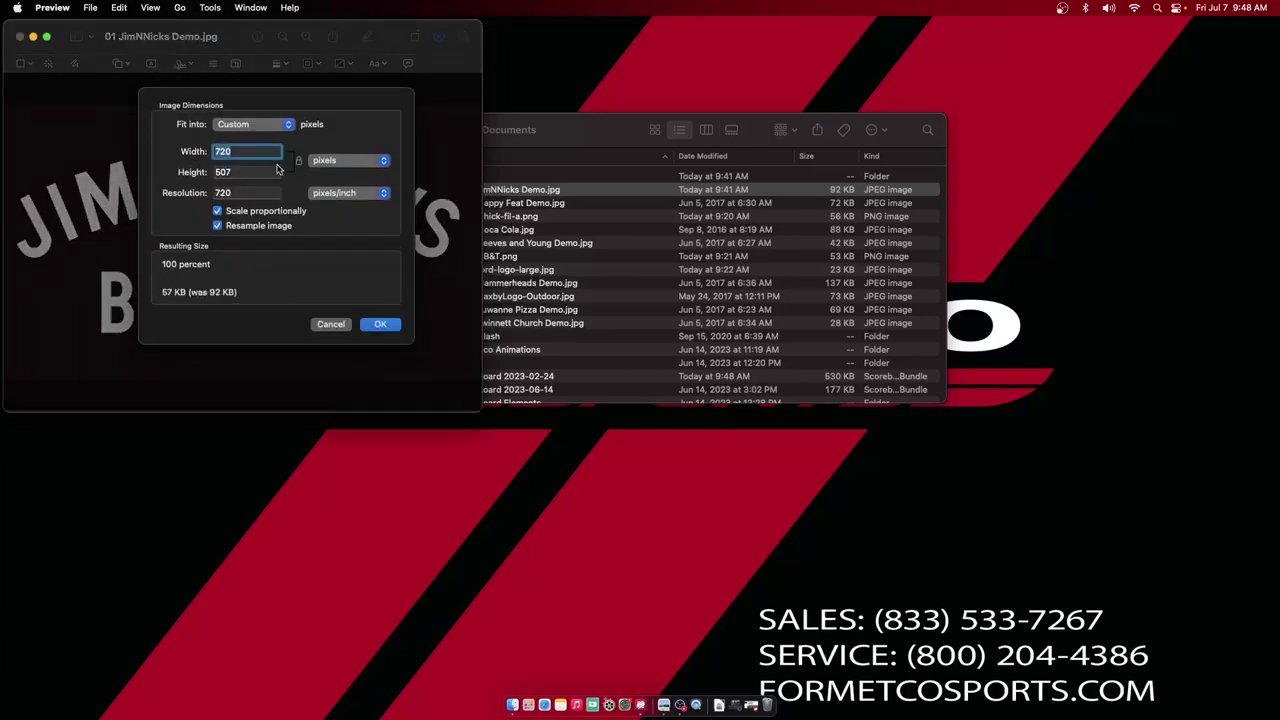
Step: Turn off proportional scaling and set the image's width to 516 and height to 284 pixels
{"action": "left_click", "coordinate": [298, 163]}
{"action": "type", "text": "516"}
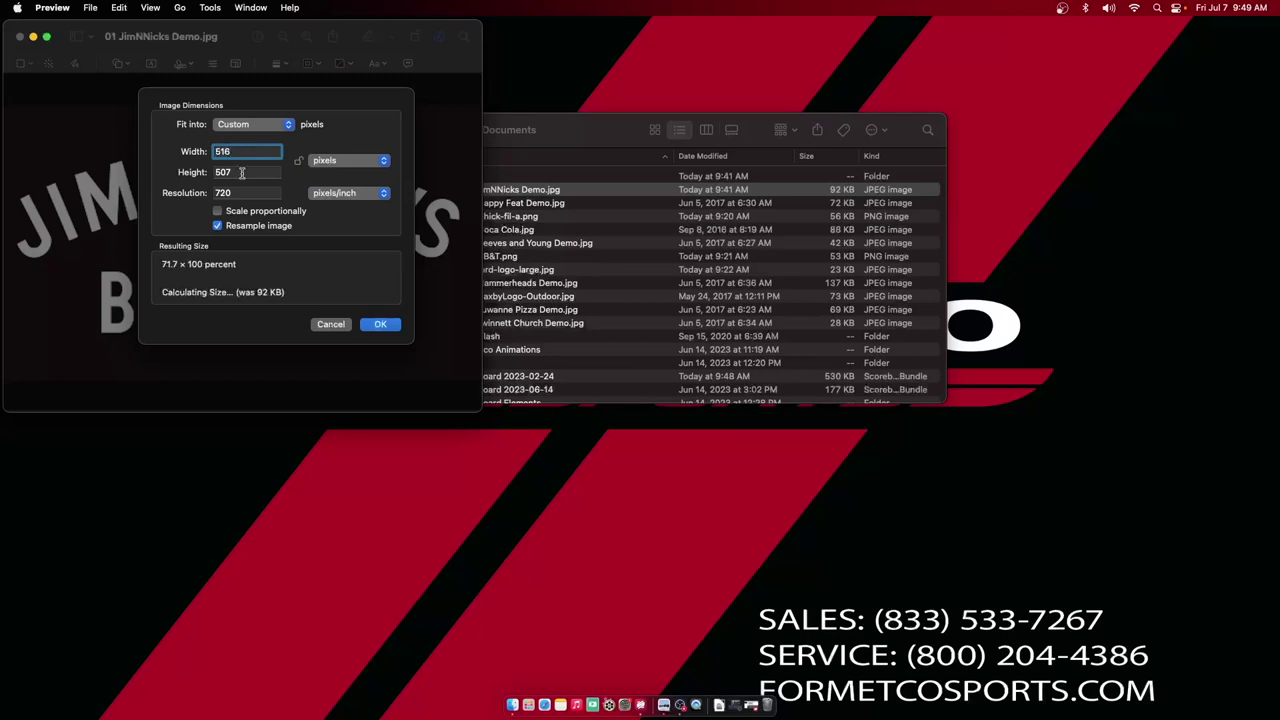
{"action": "key", "text": "Tab"}
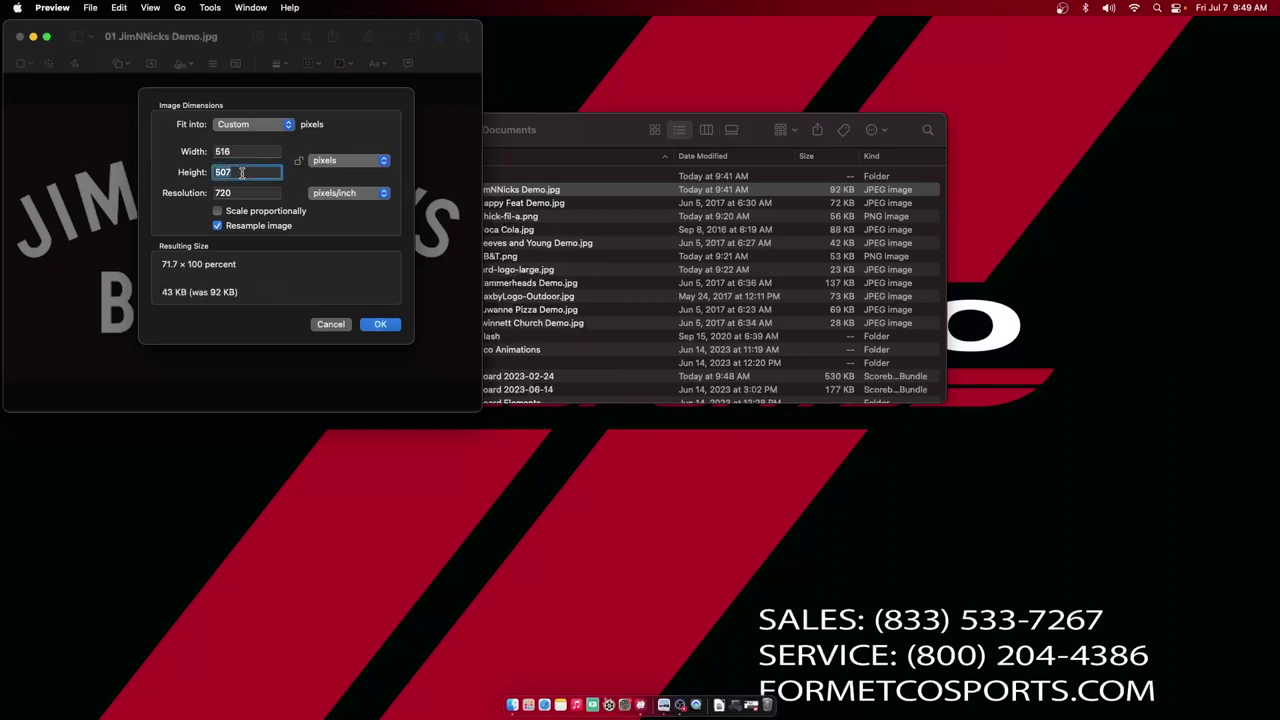
{"action": "type", "text": "284"}
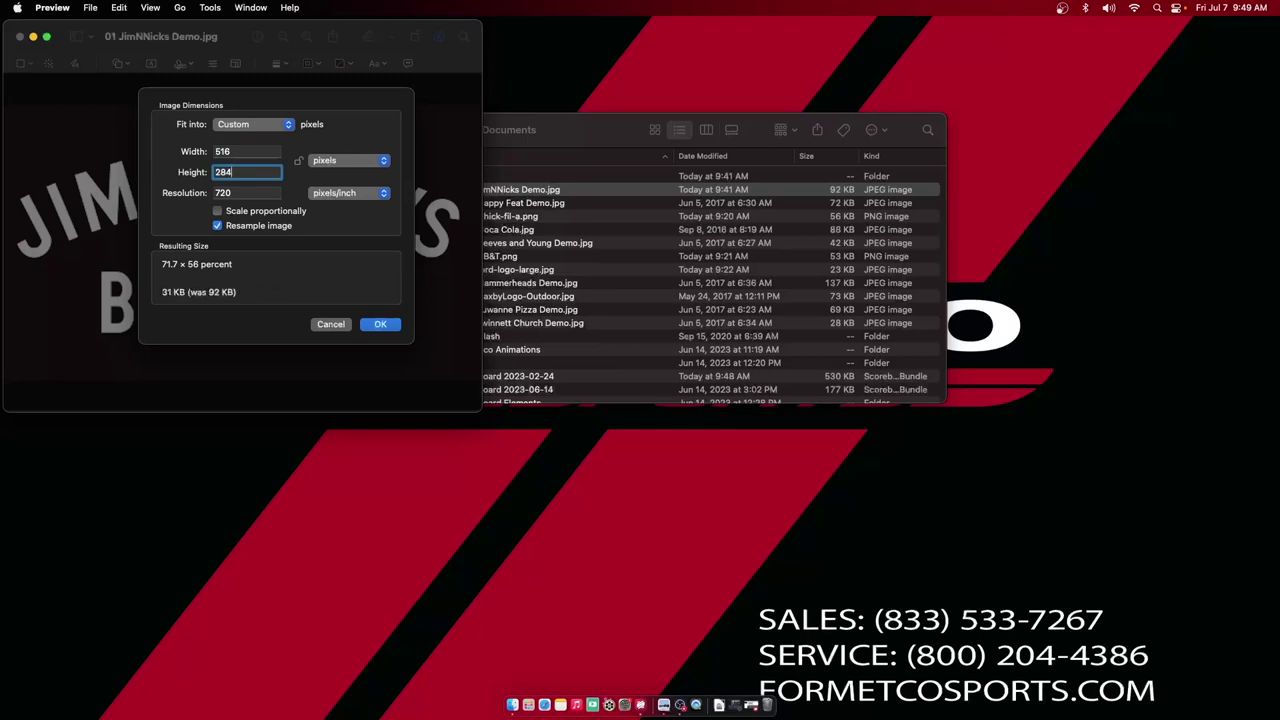
Step: Set the image's resolution to 72 pixels/inch, keep the dimensions in pixels and apply the resize
{"action": "left_click", "coordinate": [240, 193]}
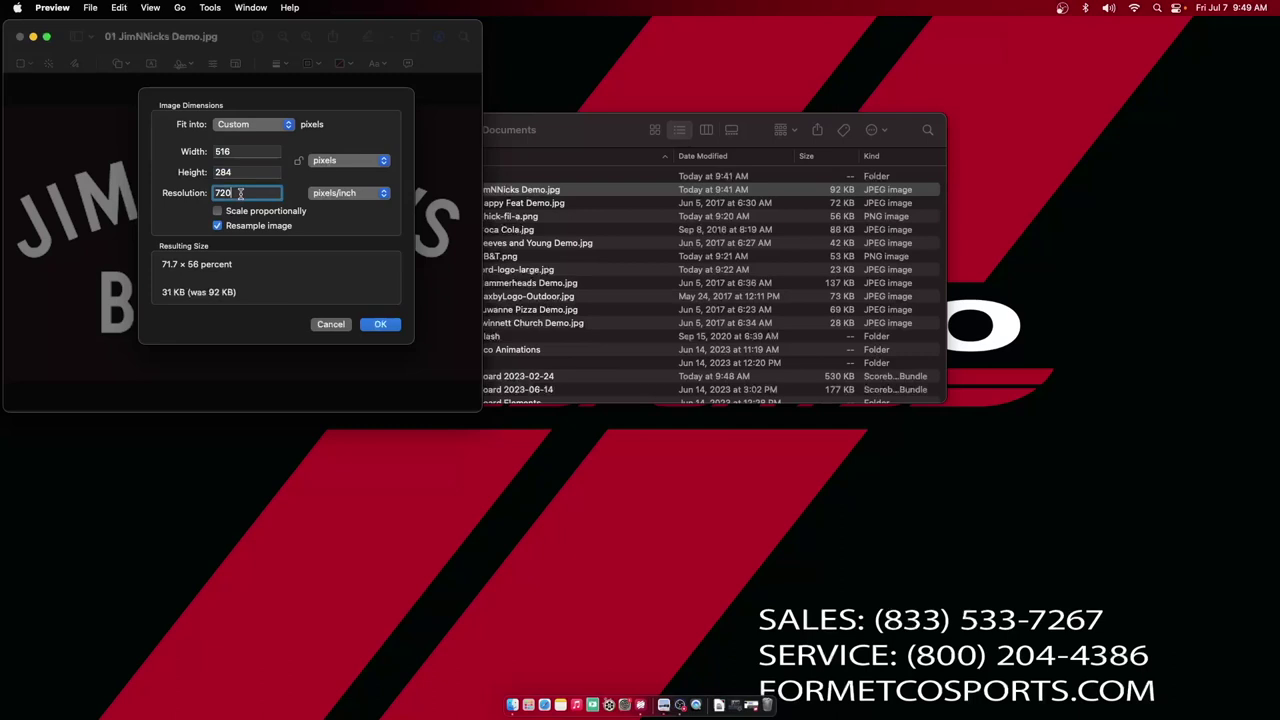
{"action": "key", "text": "BackSpace"}
{"action": "left_click", "coordinate": [361, 162]}
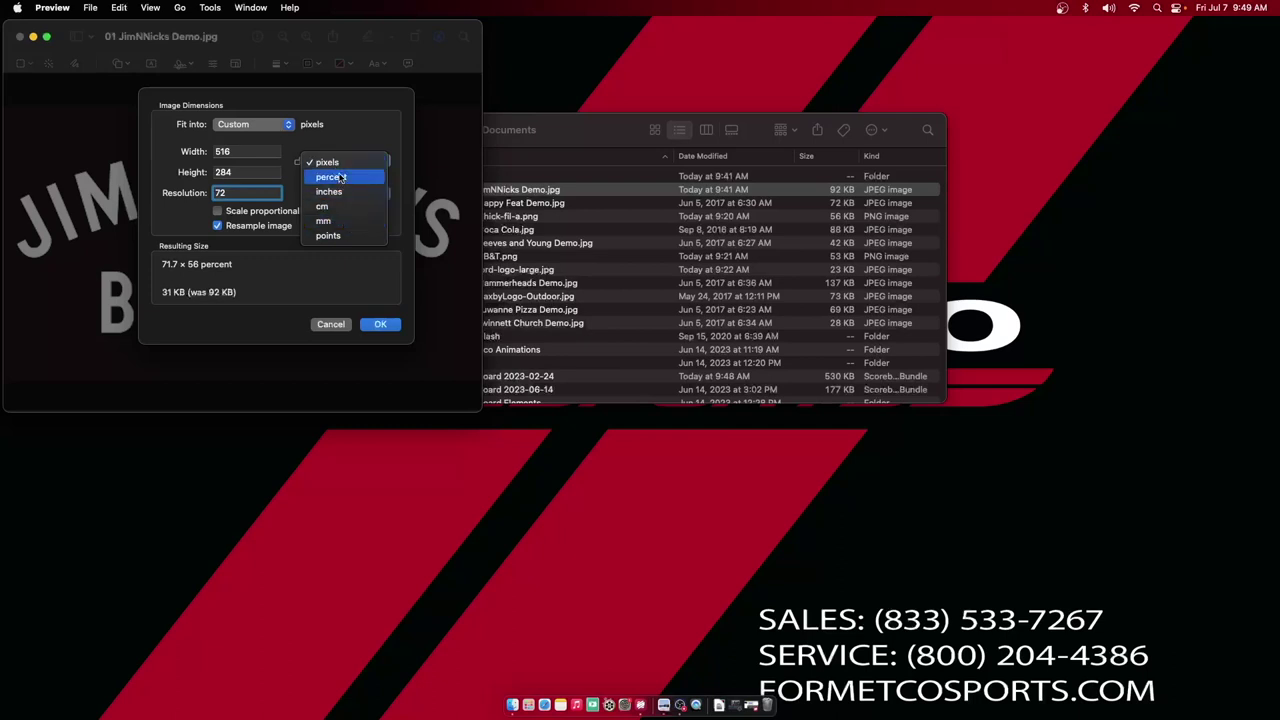
{"action": "left_click", "coordinate": [339, 163]}
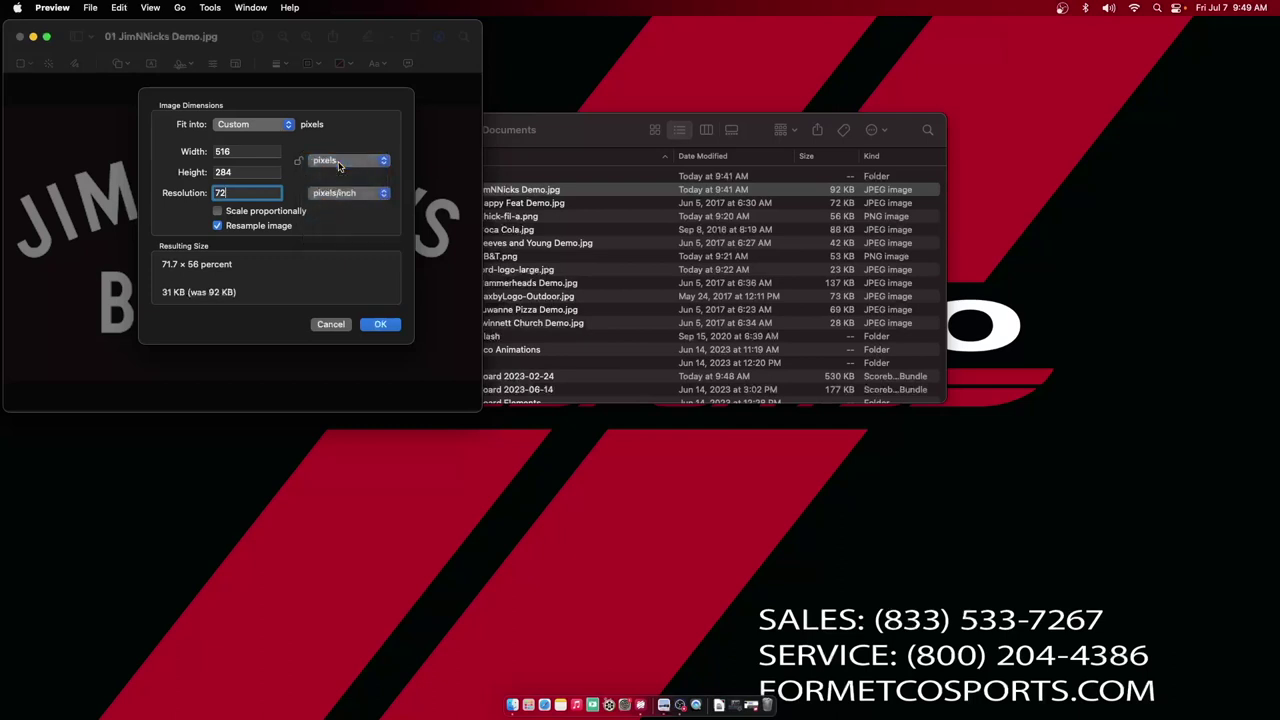
{"action": "left_click", "coordinate": [388, 324]}
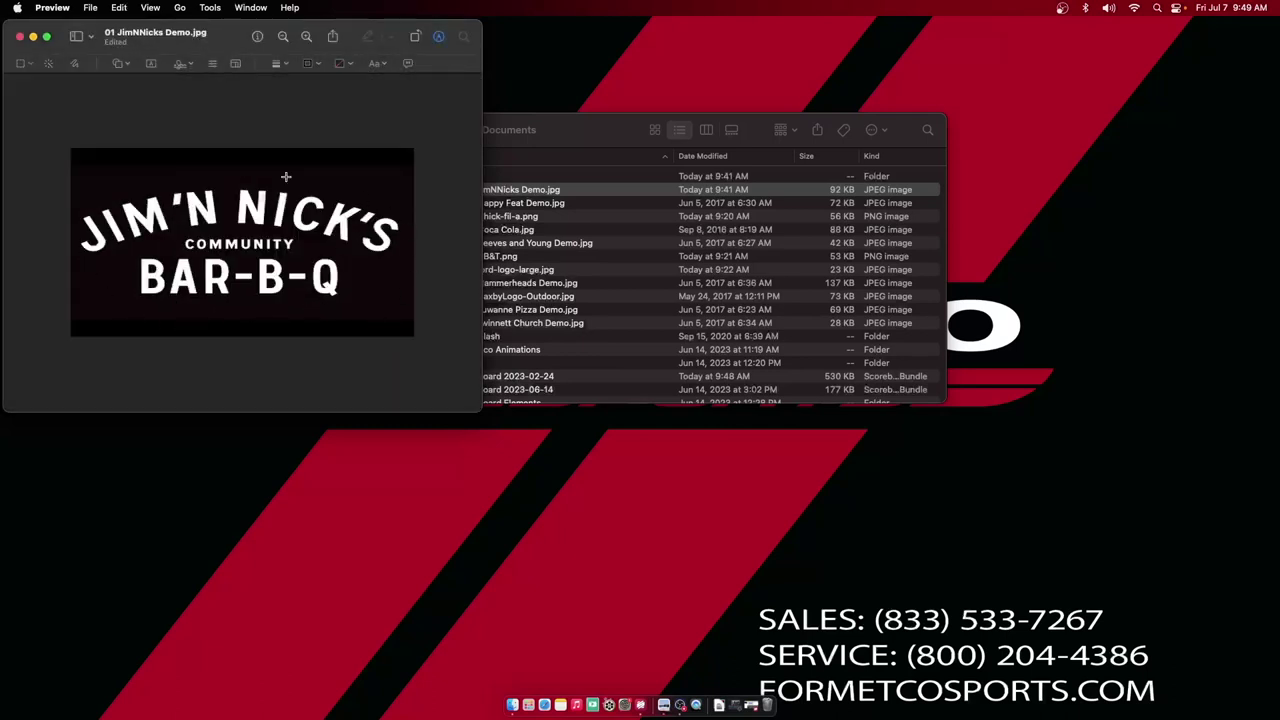
Step: Close the resized image and restore the ProPresenter-Scoreboard window
{"action": "left_click", "coordinate": [19, 37]}
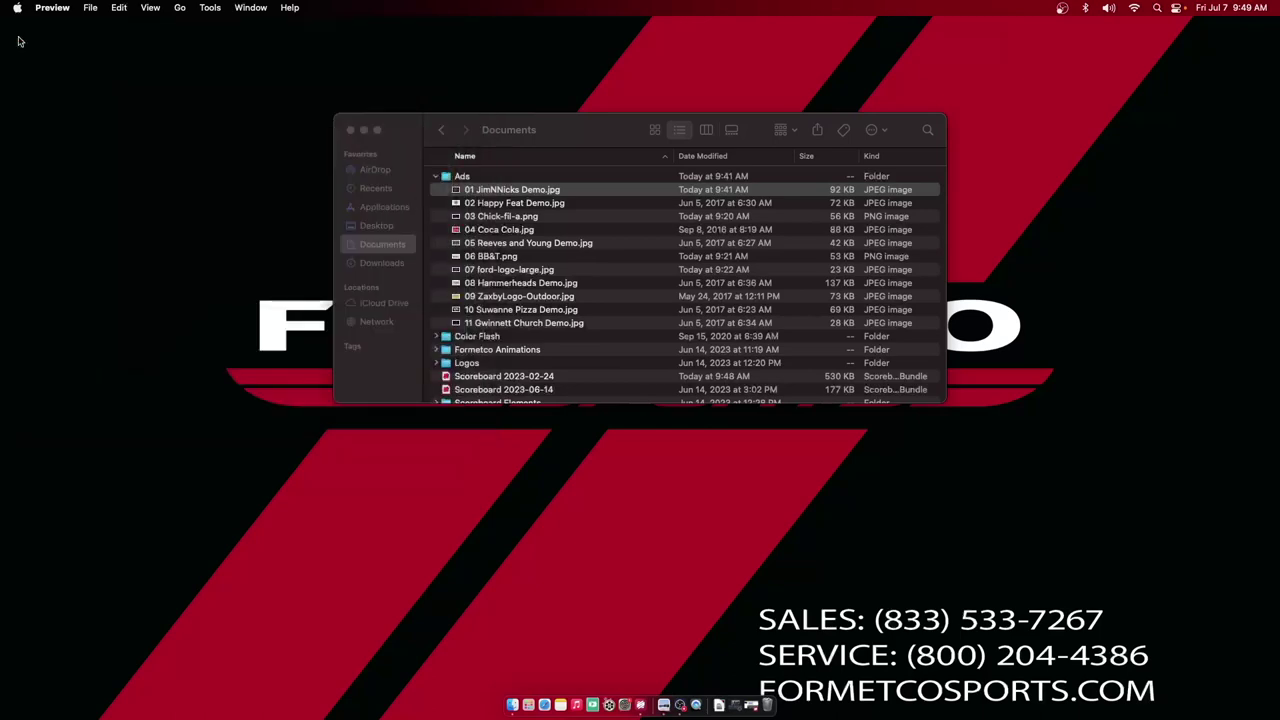
{"action": "left_click", "coordinate": [752, 703]}
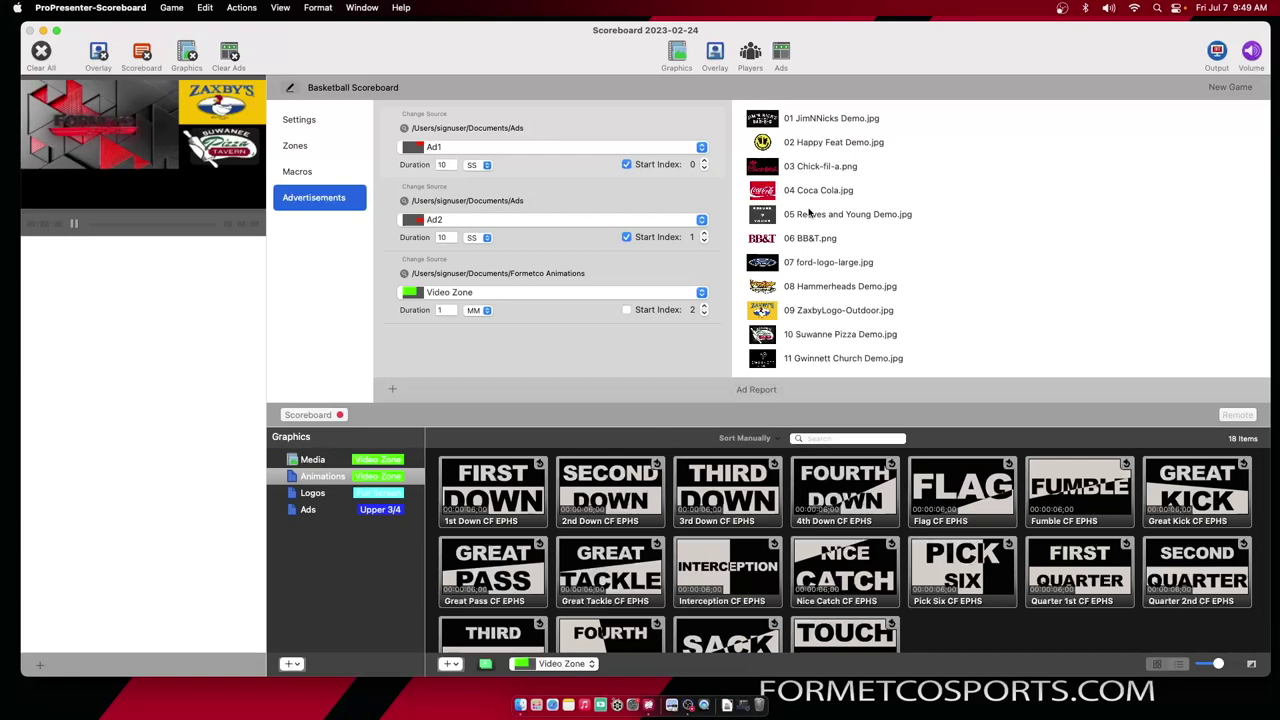